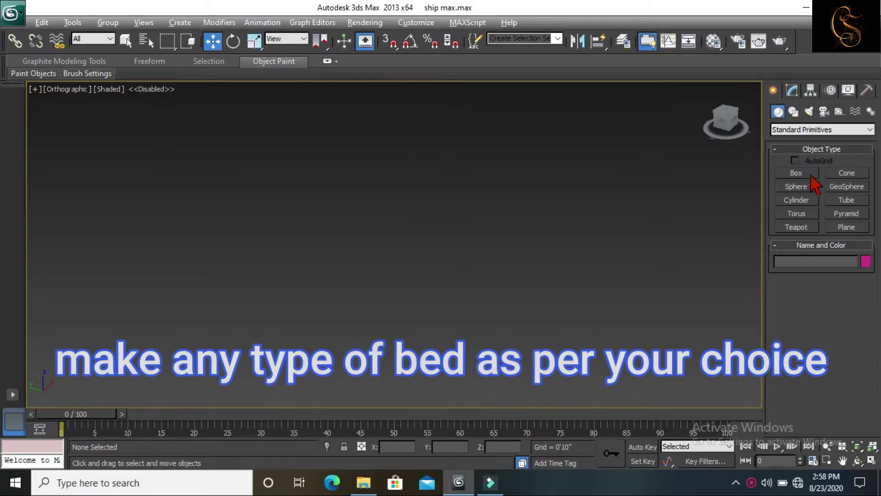
# - Draw a flat Box primitive in the viewport as the bed base
pyautogui.click(797, 172)
pyautogui.moveTo(386, 213); pyautogui.dragTo(466, 322)
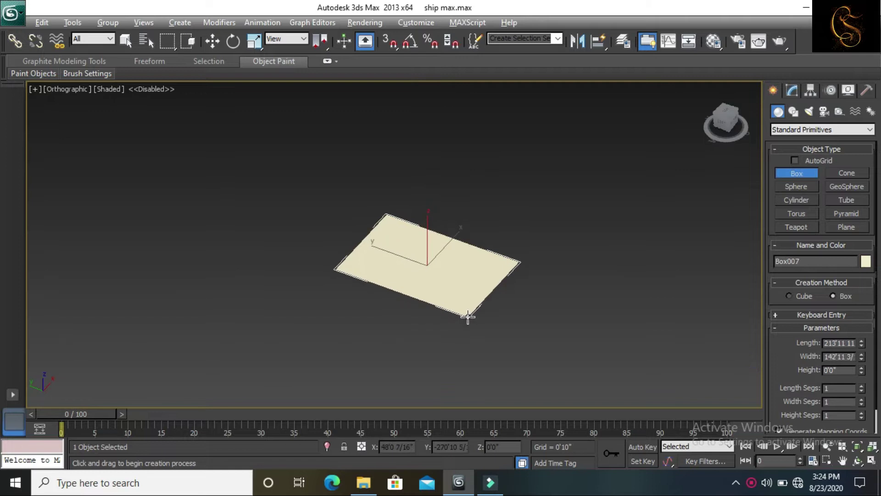
# - Finish the box, convert it to an Editable Poly and enter Edge mode
pyautogui.click(468, 353)
pyautogui.press('w')
pyautogui.rightClick(441, 241)
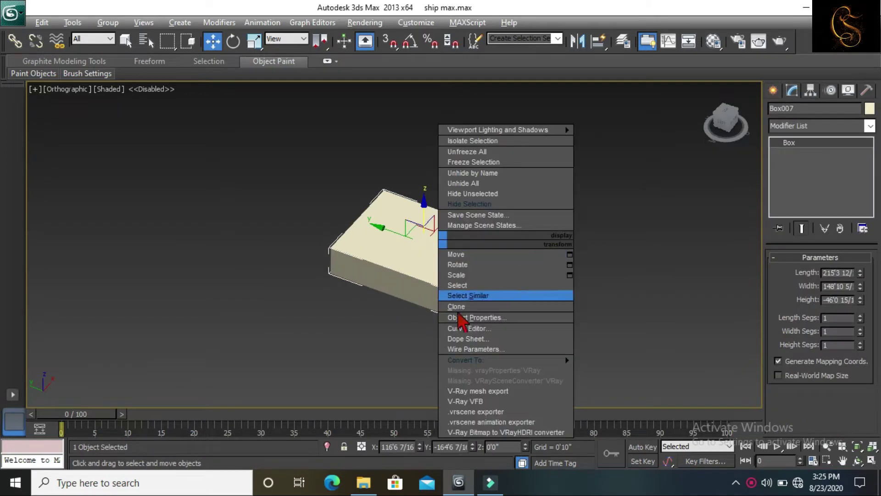
pyautogui.click(602, 371)
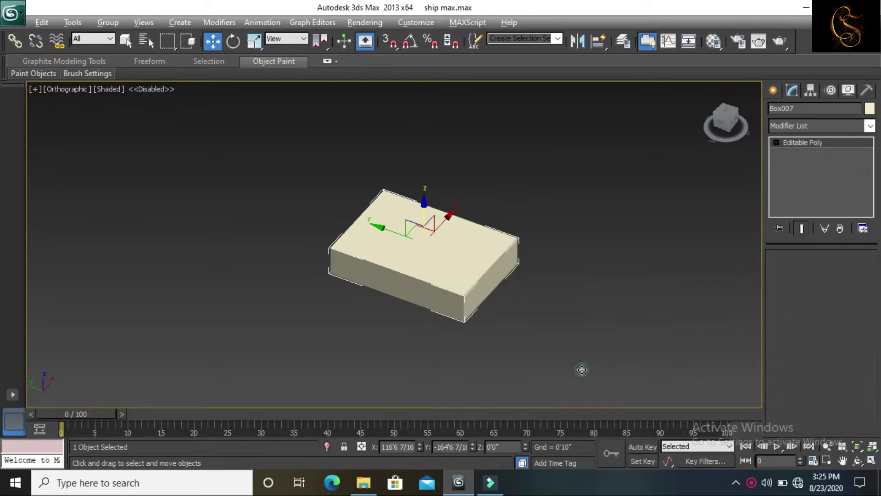
pyautogui.click(803, 273)
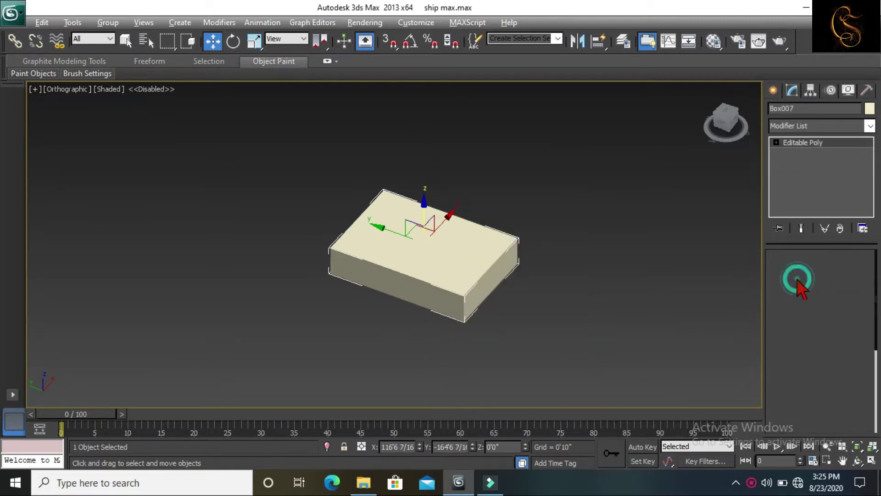
# - Chamfer the four top edges by 5'6" with 34 segments
pyautogui.click(464, 222)
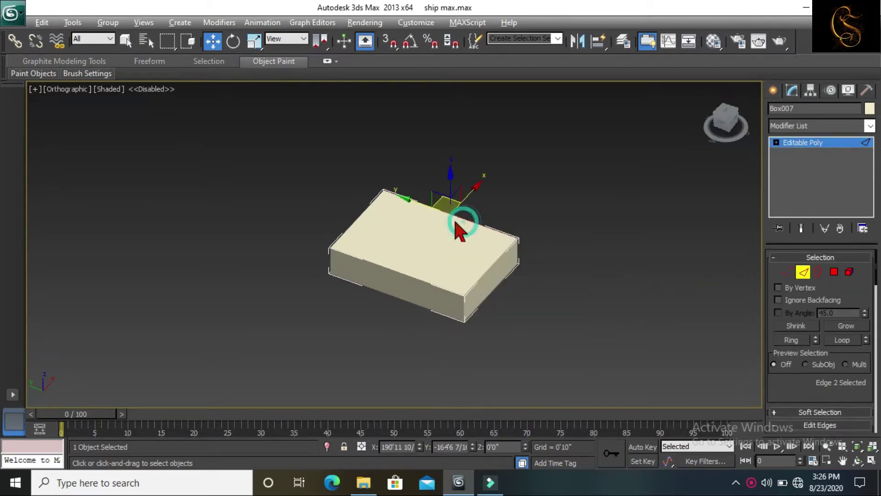
pyautogui.keyDown('ctrl'); pyautogui.click(354, 223); pyautogui.keyUp('ctrl')
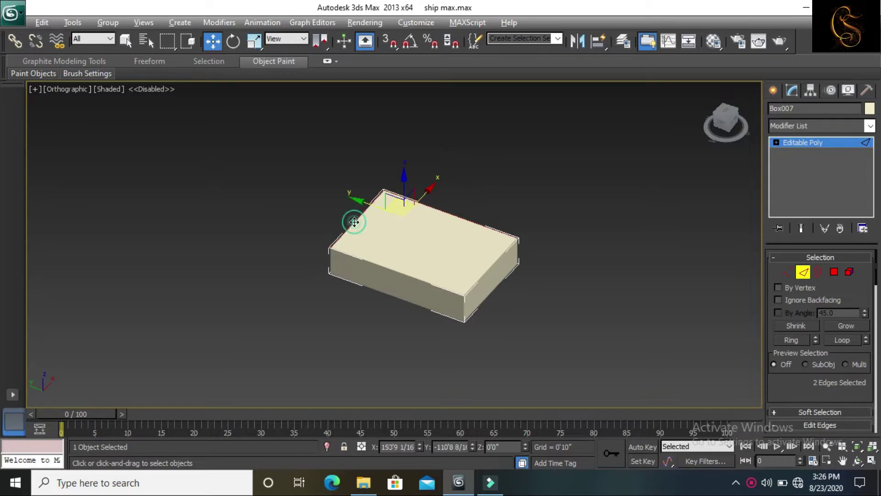
pyautogui.keyDown('ctrl'); pyautogui.click(381, 266); pyautogui.keyUp('ctrl')
pyautogui.keyDown('ctrl'); pyautogui.click(490, 273); pyautogui.keyUp('ctrl')
pyautogui.rightClick(583, 212)
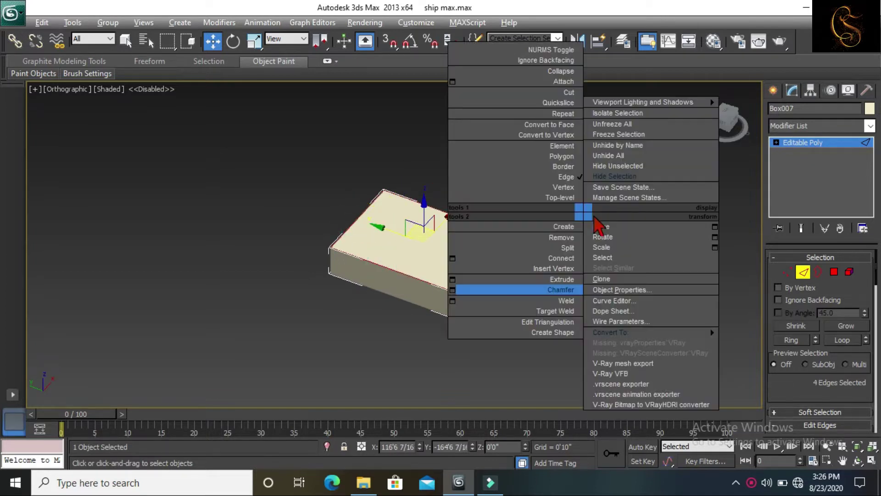
pyautogui.click(453, 290)
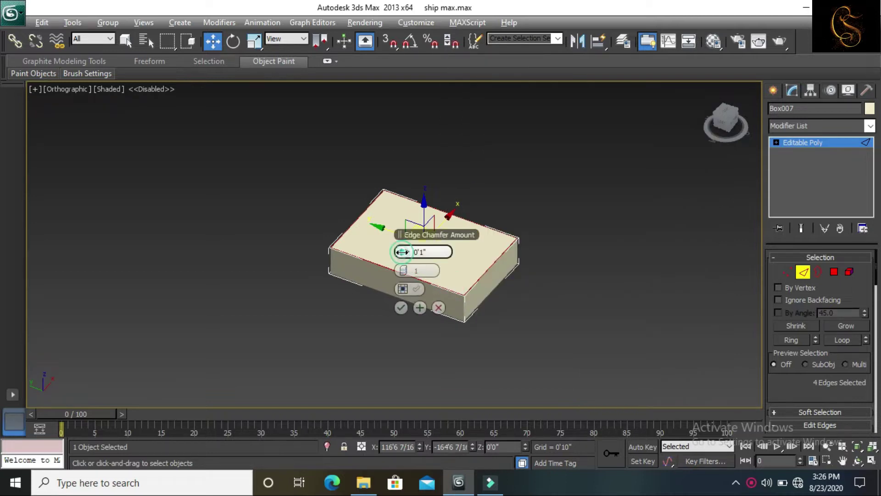
pyautogui.moveTo(402, 252); pyautogui.dragTo(404, 252)
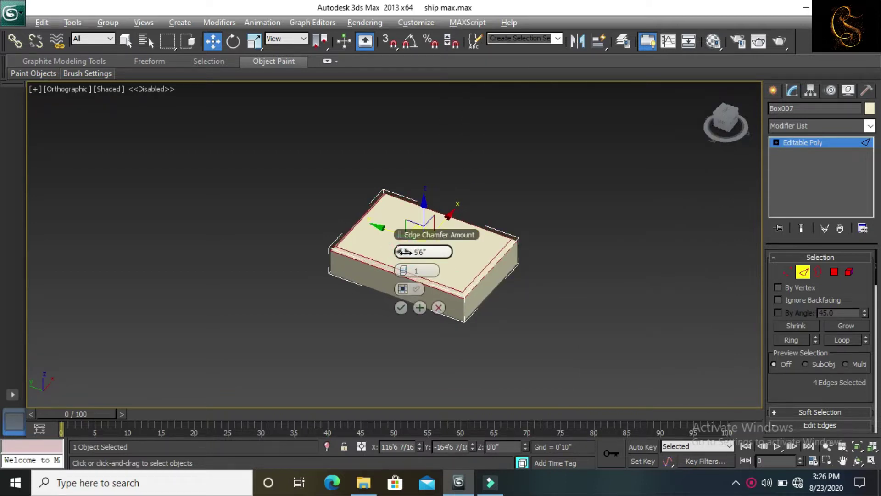
pyautogui.moveTo(410, 271)
pyautogui.moveTo(403, 270); pyautogui.dragTo(422, 268)
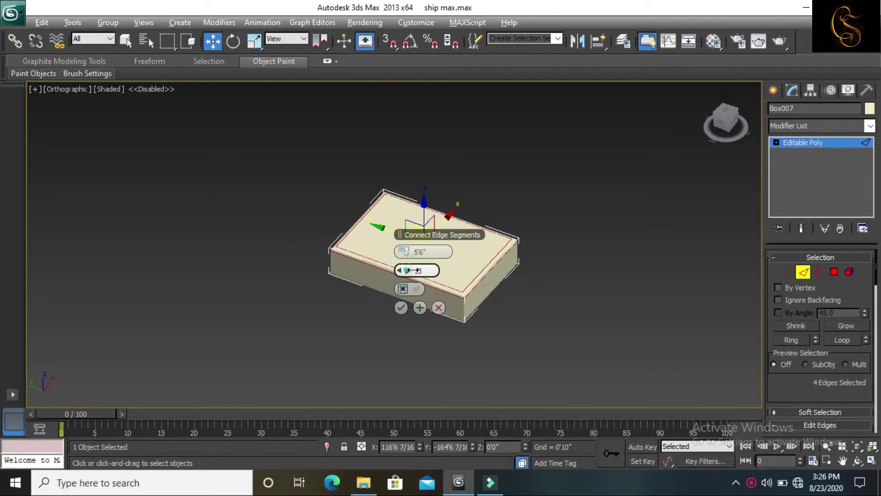
pyautogui.click(401, 308)
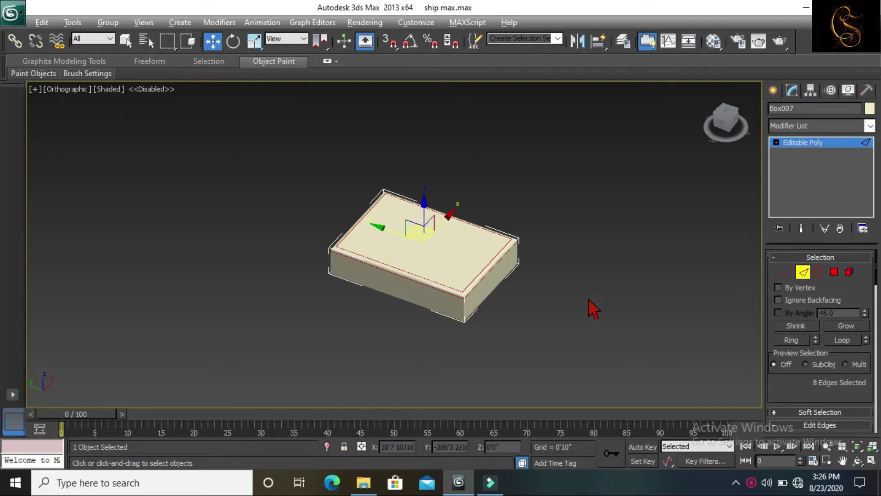
# - Draw a pink Plane over the bed base and lift it above the box
pyautogui.click(775, 91)
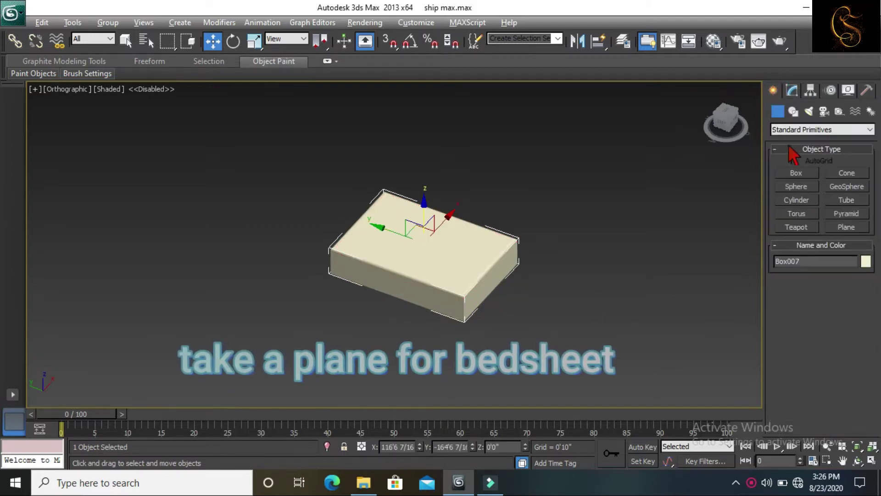
pyautogui.click(856, 229)
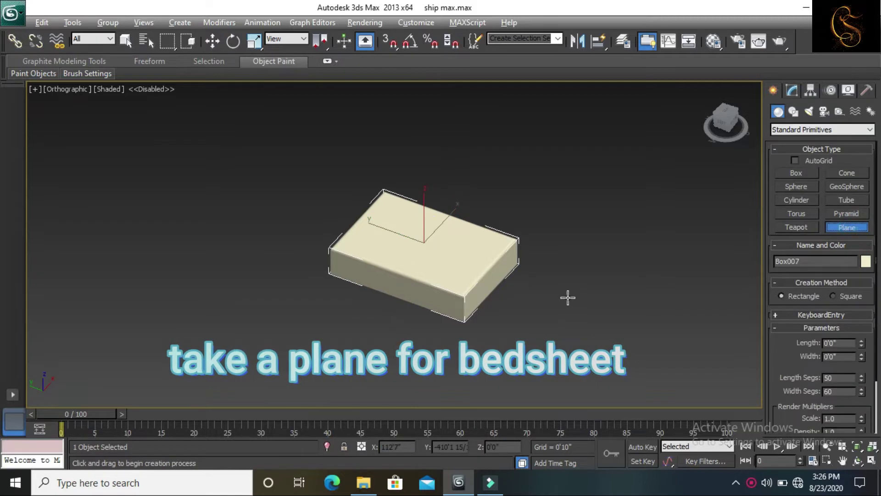
pyautogui.moveTo(399, 182)
pyautogui.mouseDown()
pyautogui.moveTo(416, 293)
pyautogui.moveTo(471, 321)
pyautogui.mouseUp()
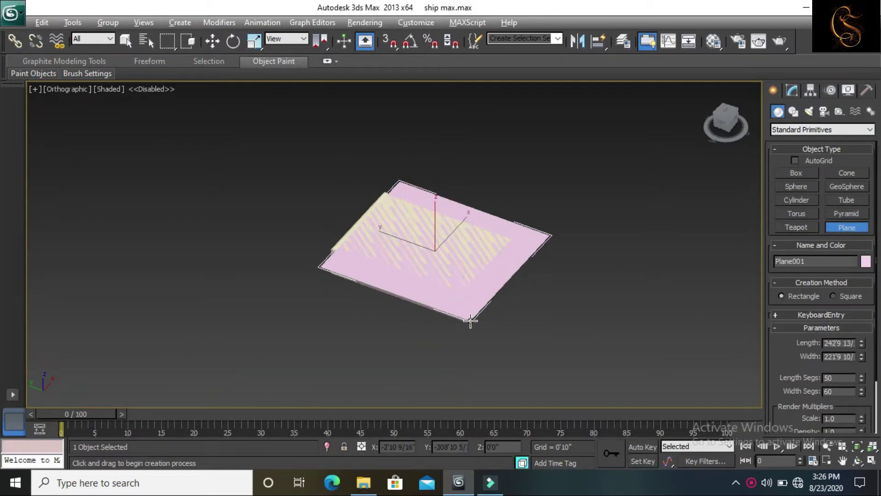
pyautogui.click(214, 43)
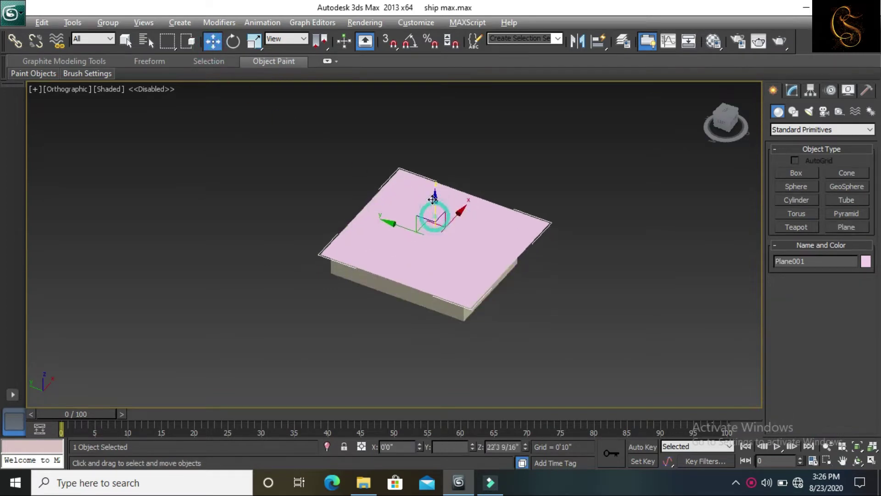
pyautogui.moveTo(435, 216); pyautogui.dragTo(434, 181)
pyautogui.moveTo(403, 205); pyautogui.dragTo(402, 205)
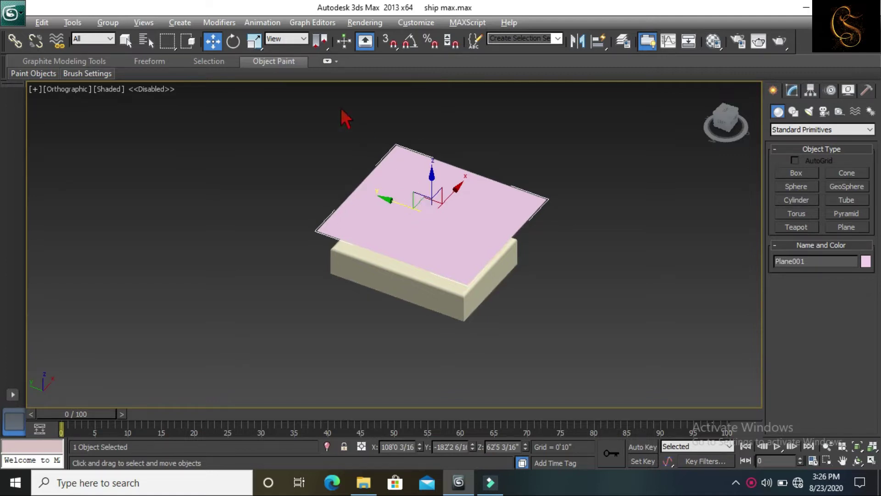
# - Scale the plane to overhang the bed and centre it just above the base
pyautogui.click(254, 41)
pyautogui.moveTo(473, 234); pyautogui.dragTo(480, 235)
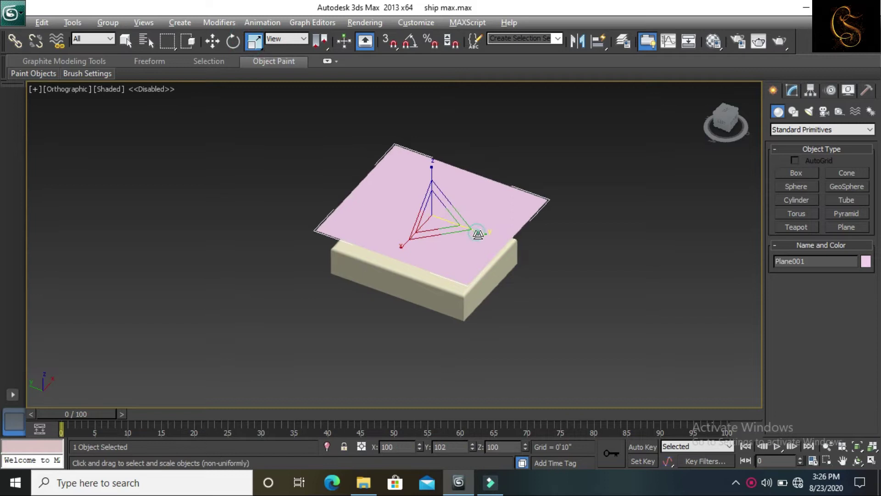
pyautogui.click(214, 43)
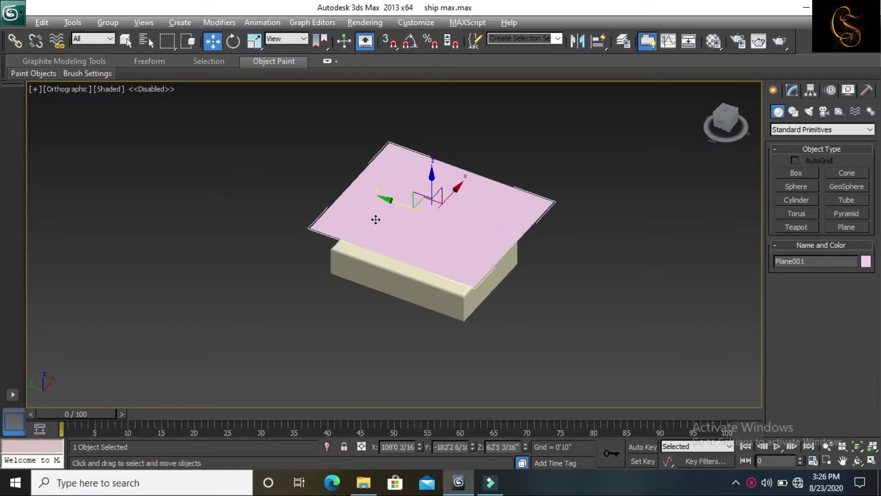
pyautogui.moveTo(394, 205); pyautogui.dragTo(406, 214)
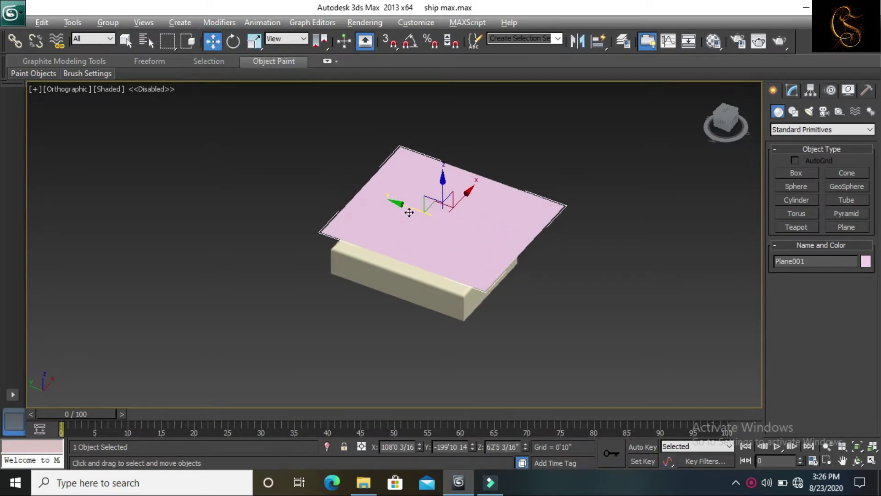
pyautogui.moveTo(440, 190)
pyautogui.mouseDown()
pyautogui.moveTo(443, 229)
pyautogui.moveTo(411, 243)
pyautogui.mouseUp()
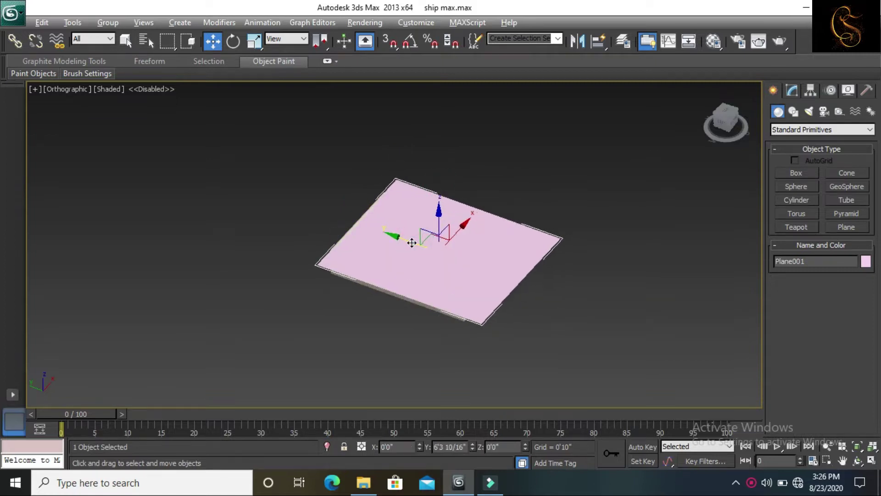
pyautogui.moveTo(437, 214); pyautogui.dragTo(438, 188)
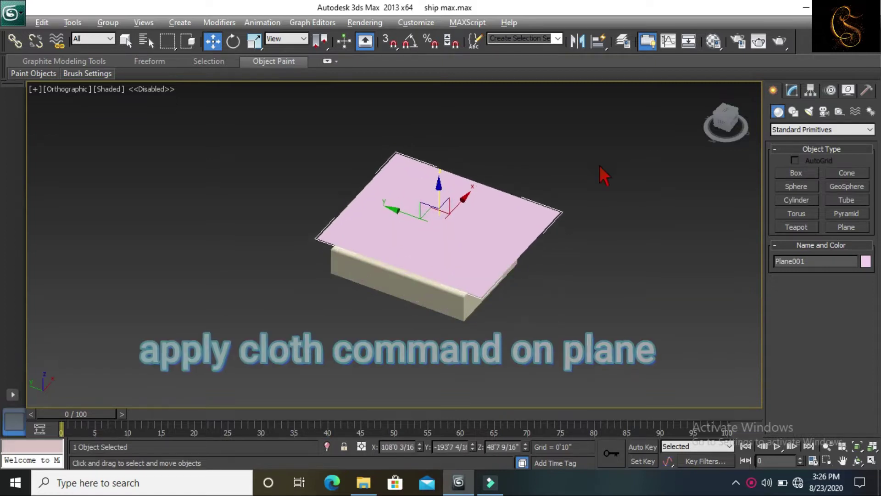
# - Add a Cloth modifier to Plane001
pyautogui.click(809, 91)
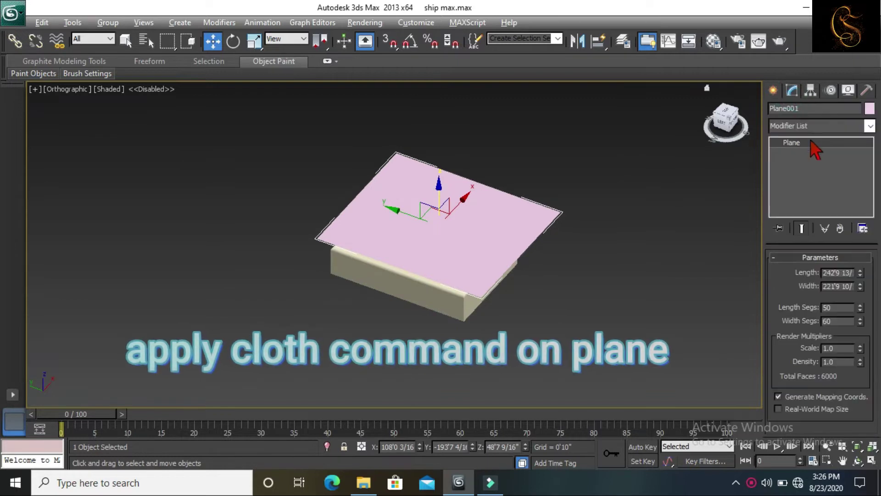
pyautogui.click(817, 126)
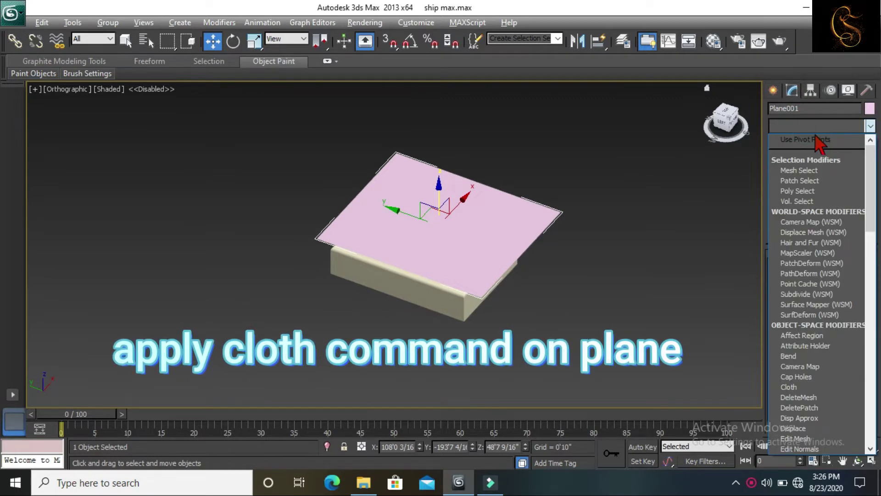
pyautogui.scroll(-1, 816, 132)
pyautogui.scroll(-1, 816, 132)
pyautogui.scroll(-5, 817, 143)
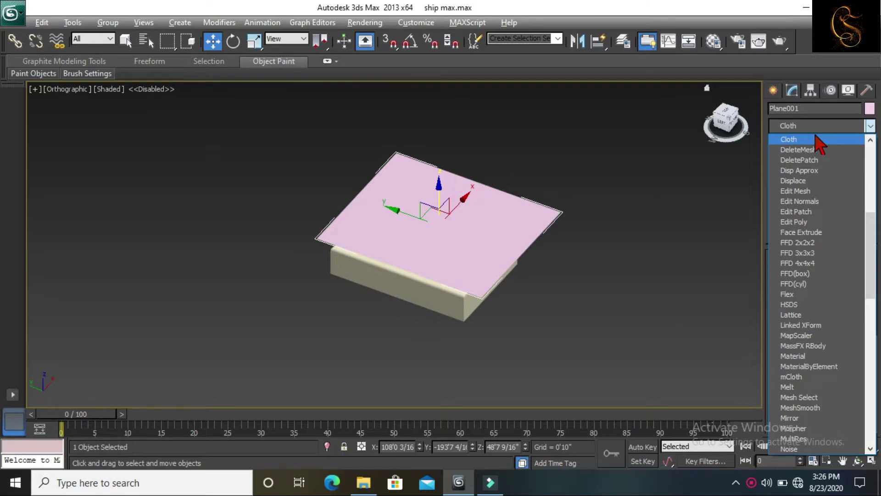
pyautogui.click(818, 139)
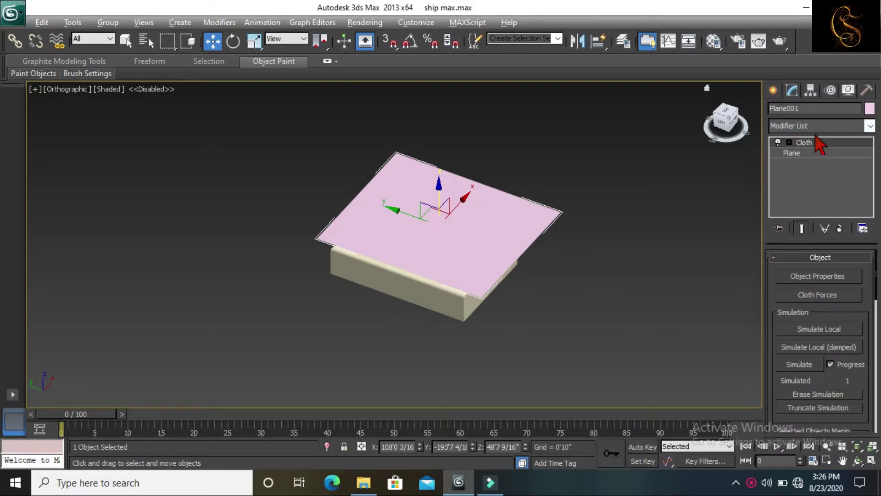
# - In Object Properties, make Plane001 Wet cloth and add Box007 as a collision object
pyautogui.click(822, 279)
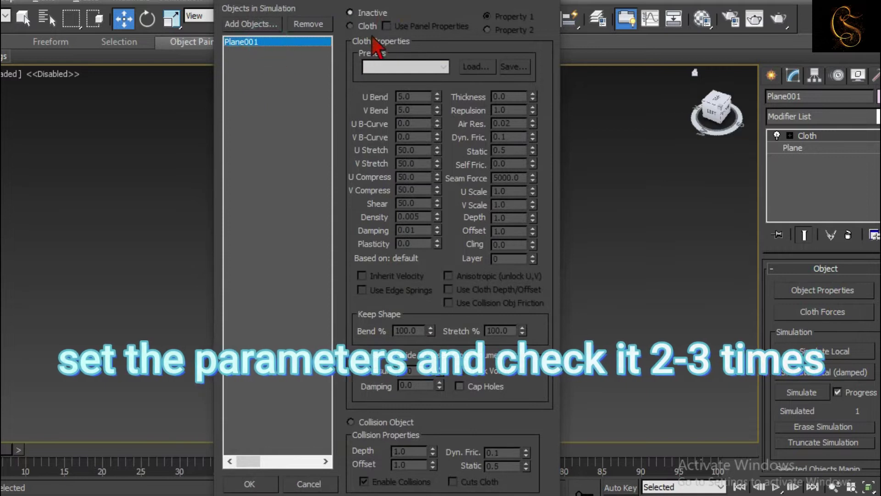
pyautogui.click(349, 25)
pyautogui.click(404, 66)
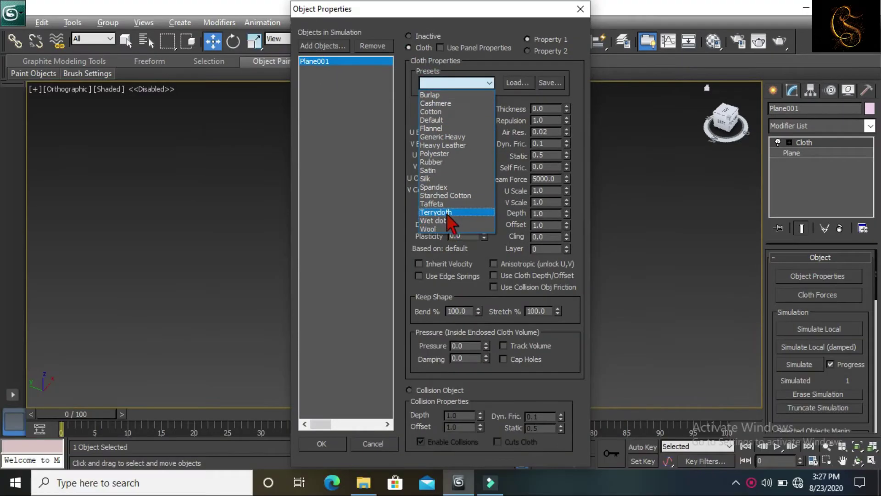
pyautogui.click(449, 222)
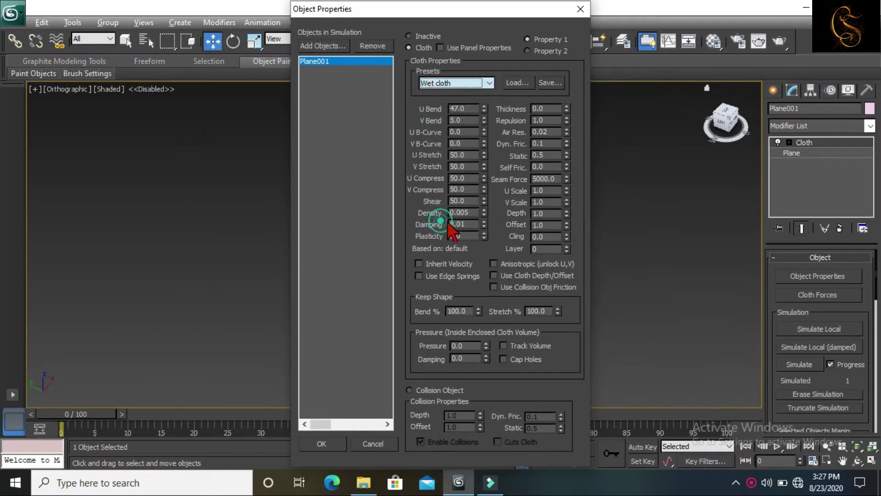
pyautogui.click(327, 46)
pyautogui.click(96, 154)
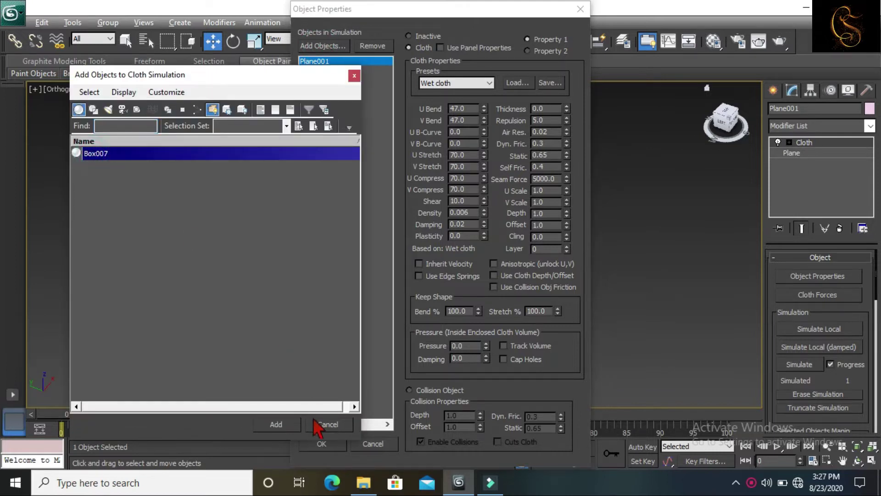
pyautogui.click(281, 422)
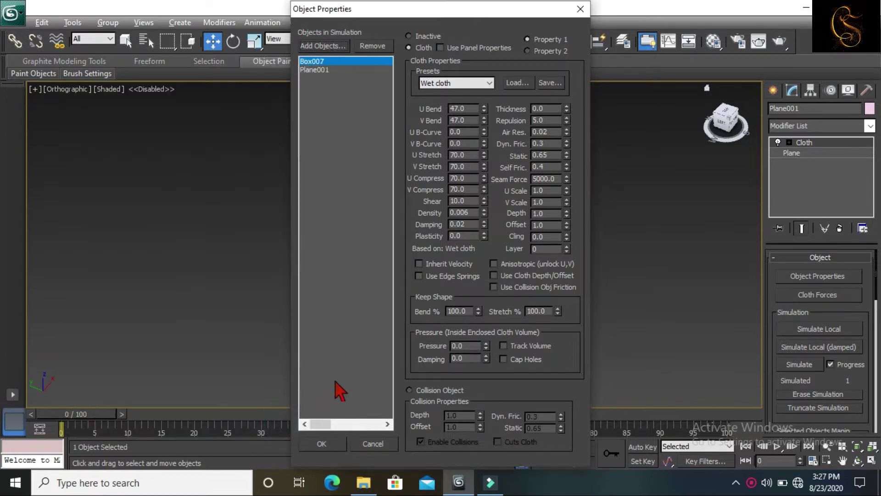
pyautogui.click(440, 390)
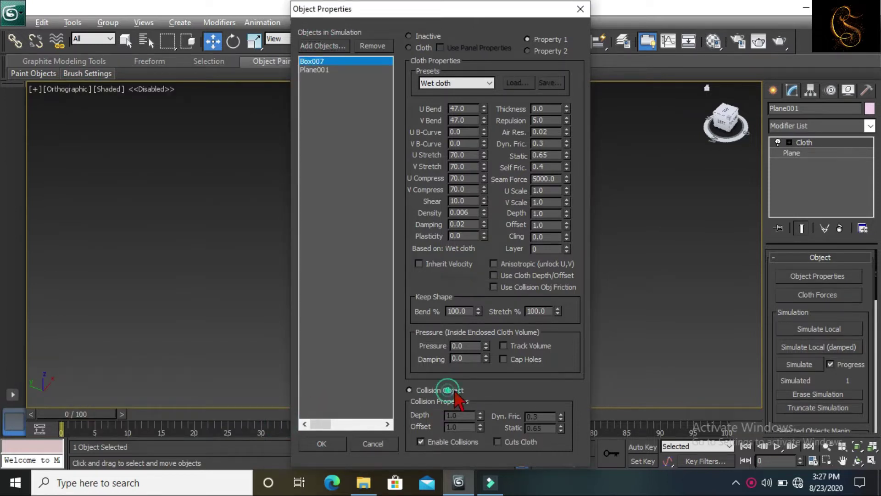
pyautogui.click(321, 444)
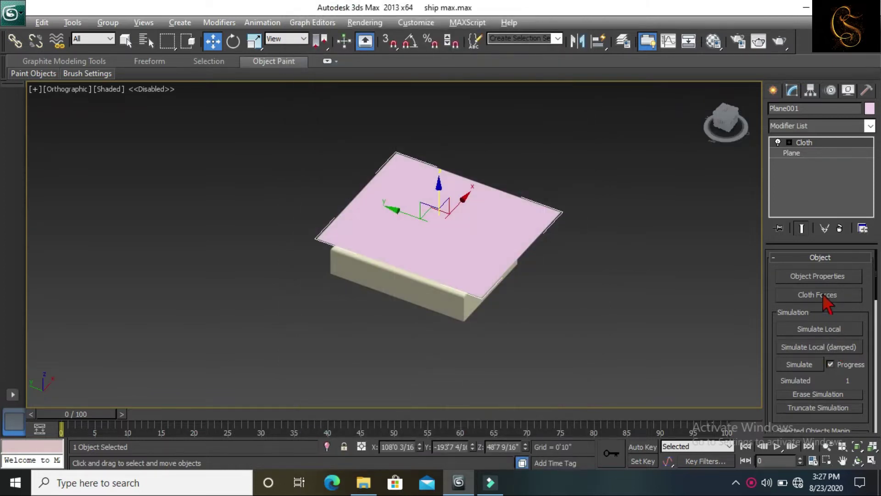
# - Recheck Object Properties, confirming Box007 as collision and reapplying Wet cloth to Plane001
pyautogui.click(818, 276)
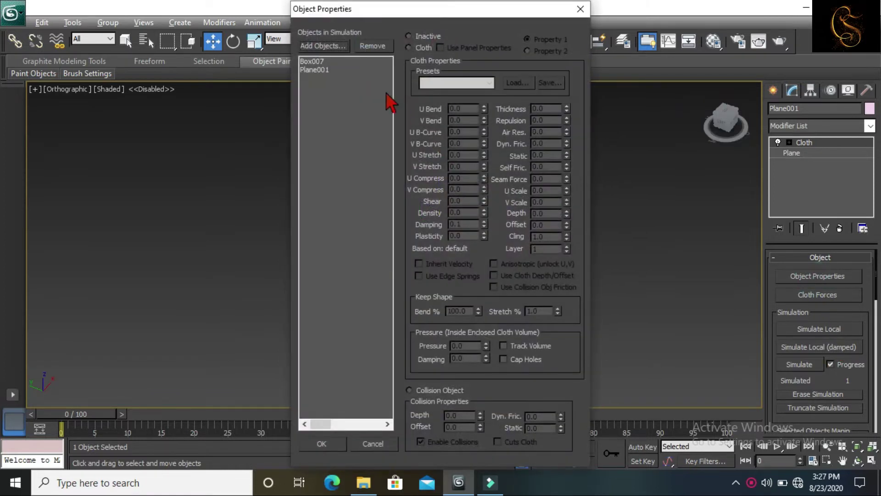
pyautogui.click(341, 62)
pyautogui.click(409, 390)
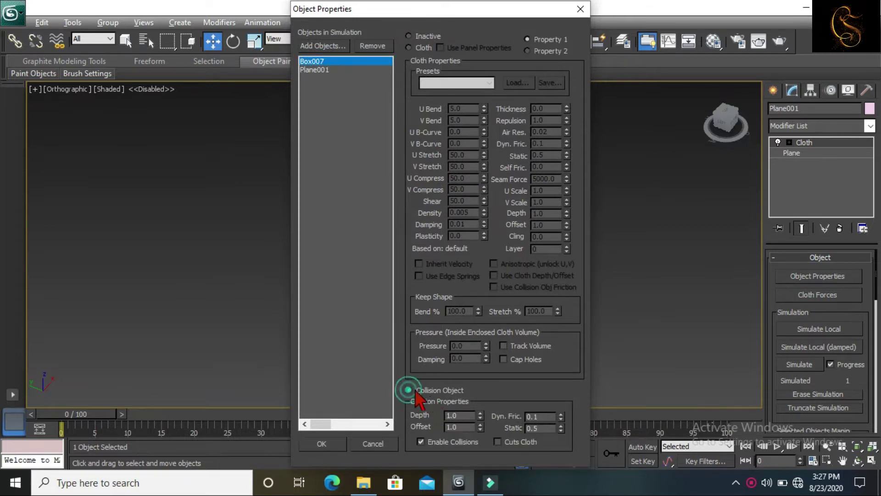
pyautogui.click(340, 69)
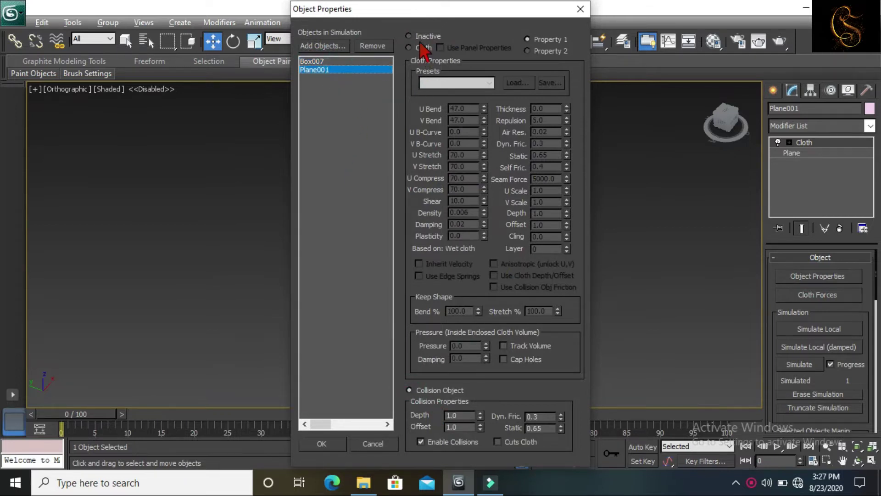
pyautogui.click(422, 82)
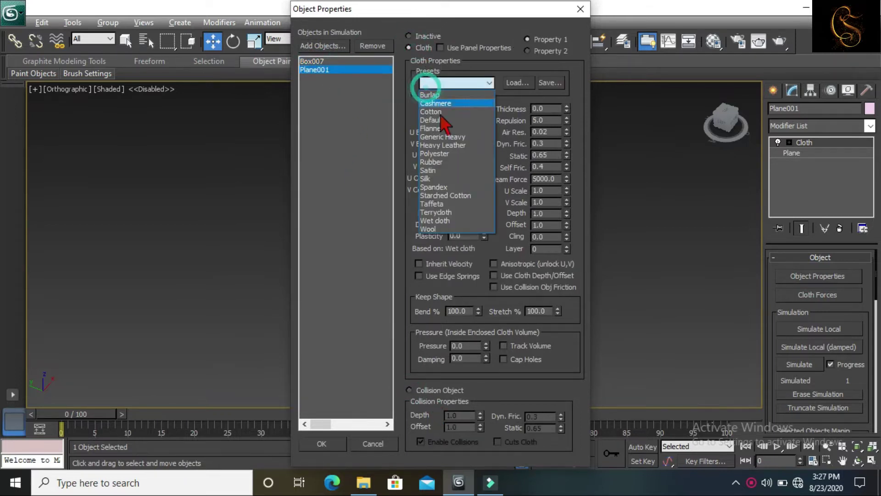
pyautogui.click(434, 223)
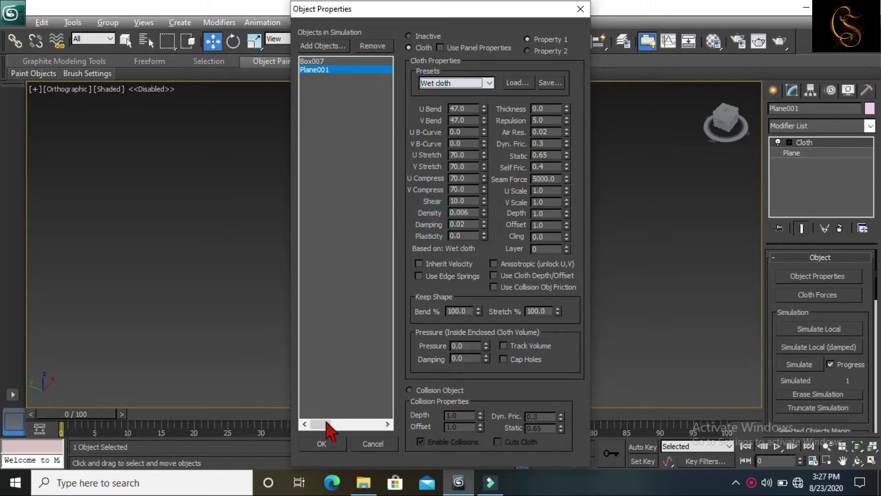
pyautogui.click(340, 63)
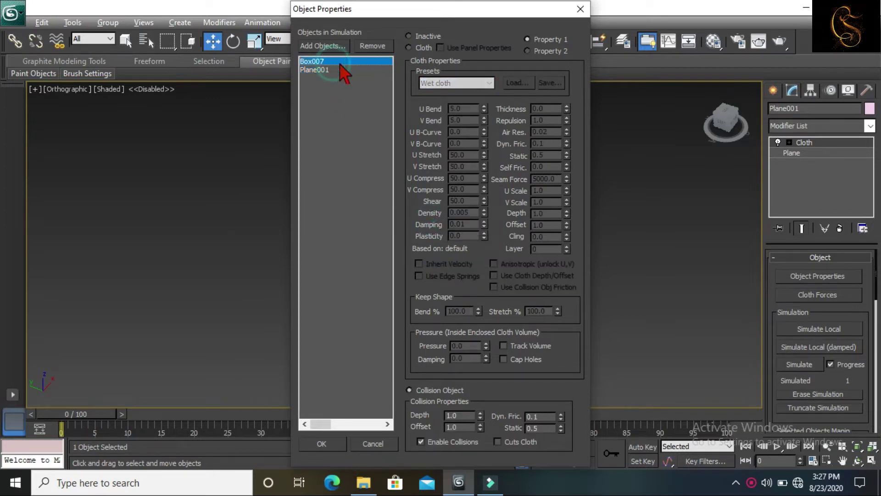
pyautogui.click(320, 443)
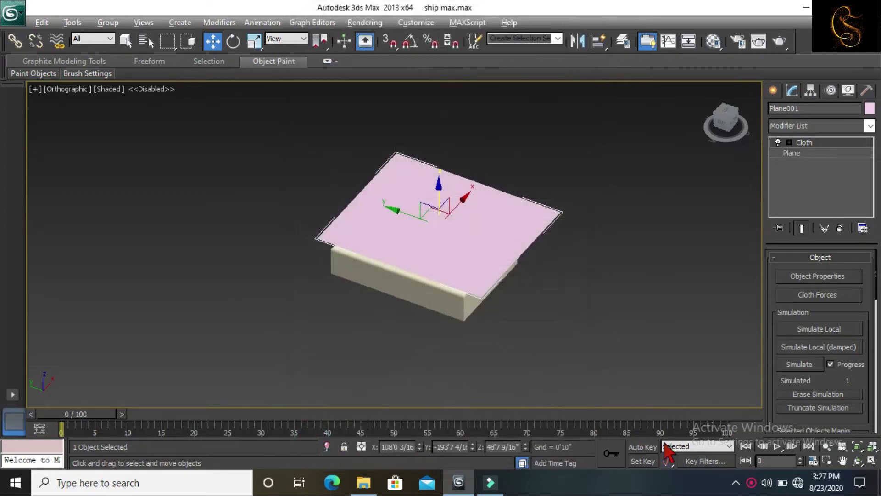
# - Run the local cloth simulation, orbiting to watch the sheet drape, then stop it
pyautogui.click(847, 330)
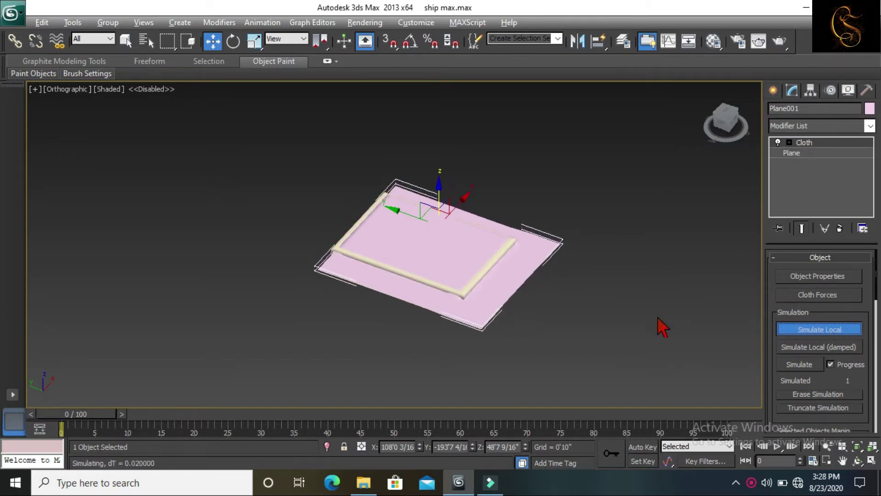
pyautogui.moveTo(566, 404)
pyautogui.keyDown('alt'); pyautogui.mouseDown(button='middle')
pyautogui.moveTo(478, 310)
pyautogui.moveTo(489, 208)
pyautogui.moveTo(452, 261)
pyautogui.mouseUp(button='middle'); pyautogui.keyUp('alt')
pyautogui.click(800, 330)
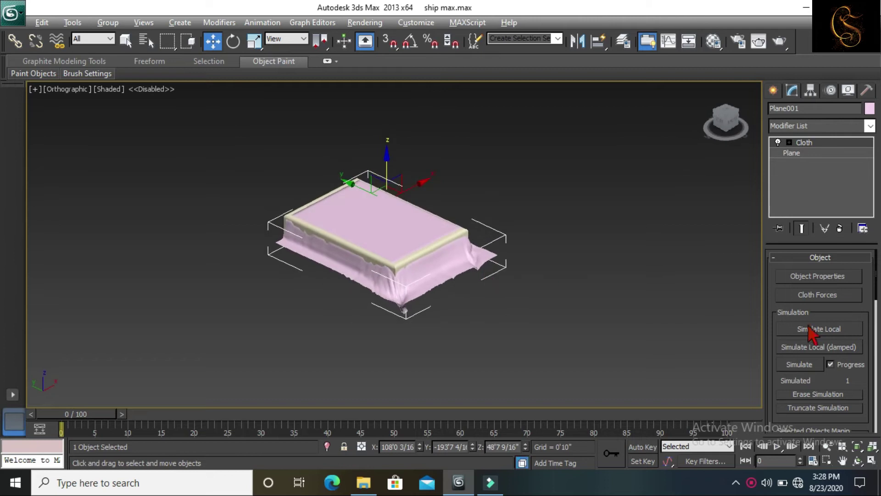
# - Rerun and stop the simulation, recentre the view, and resume simulating
pyautogui.click(844, 330)
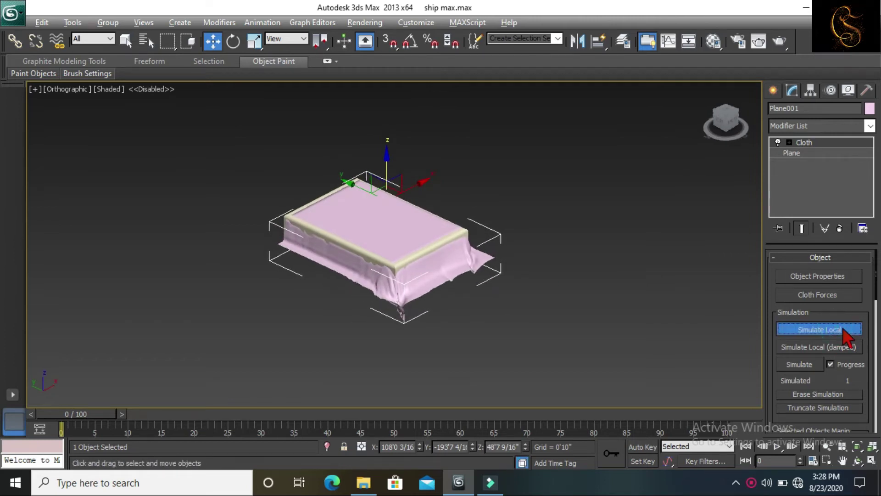
pyautogui.click(844, 329)
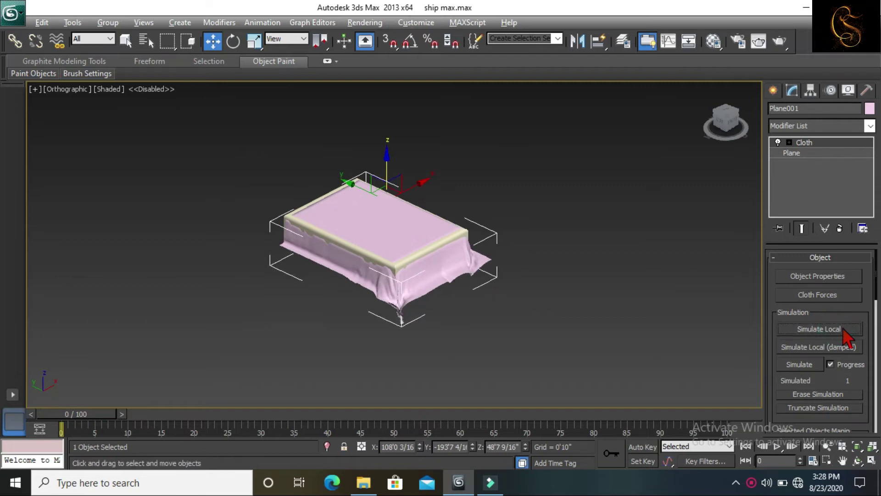
pyautogui.scroll(4, 393, 302)
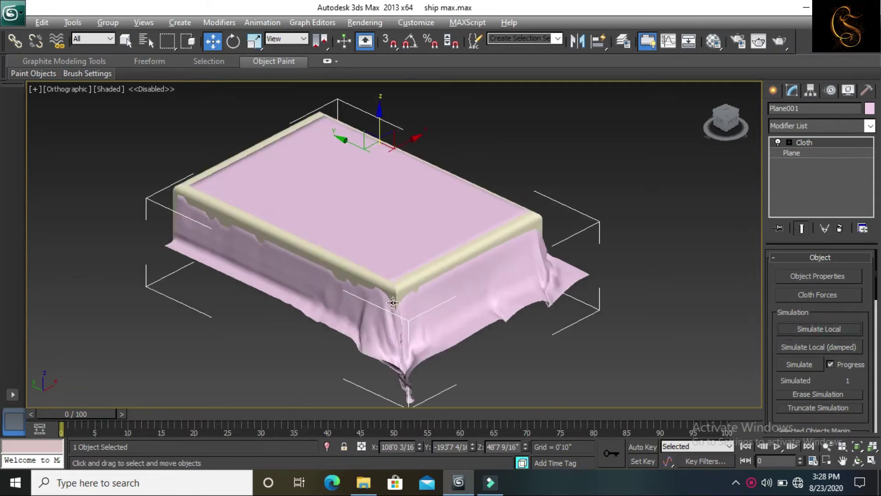
pyautogui.moveTo(499, 399)
pyautogui.mouseDown(button='middle')
pyautogui.moveTo(501, 373)
pyautogui.moveTo(514, 376)
pyautogui.moveTo(523, 357)
pyautogui.mouseUp(button='middle')
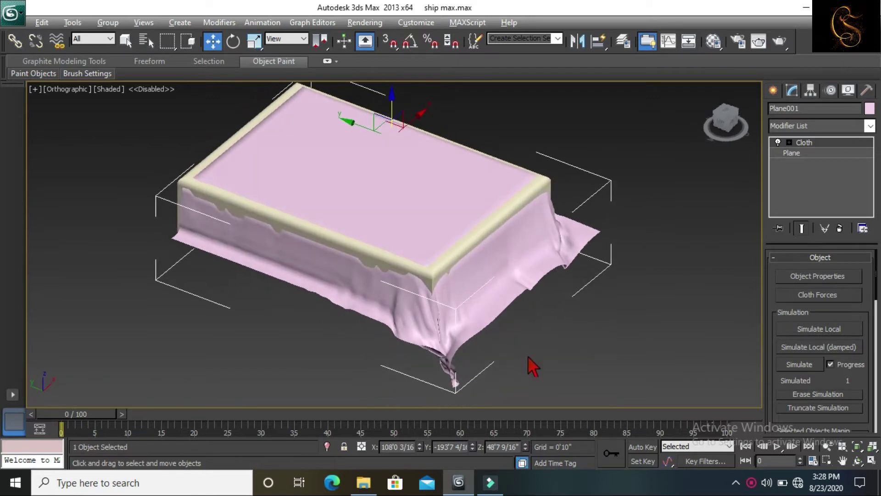
pyautogui.scroll(-3, 532, 366)
pyautogui.click(826, 331)
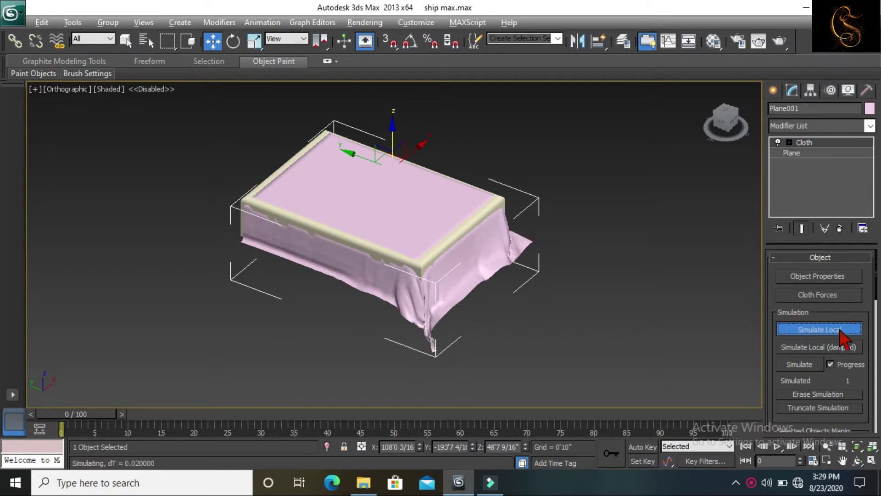
# - Stop the simulation and move the draped sheet along Z so it covers the bed top
pyautogui.click(841, 329)
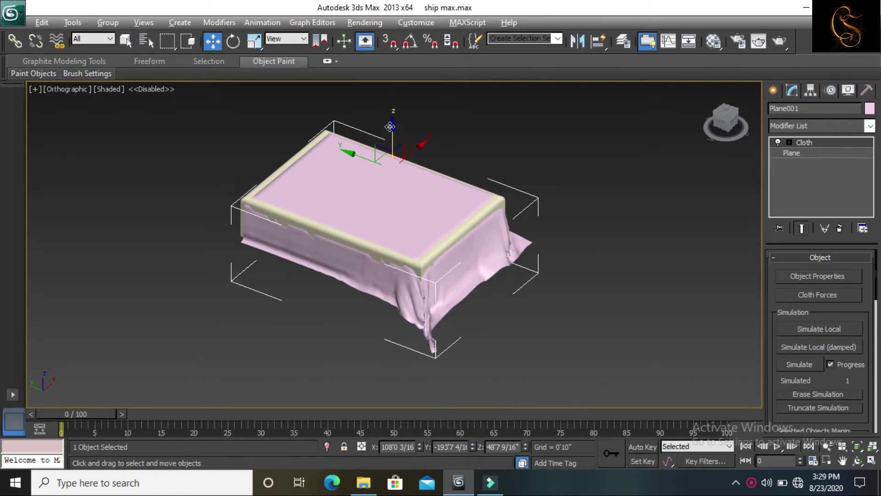
pyautogui.moveTo(389, 126); pyautogui.dragTo(390, 121)
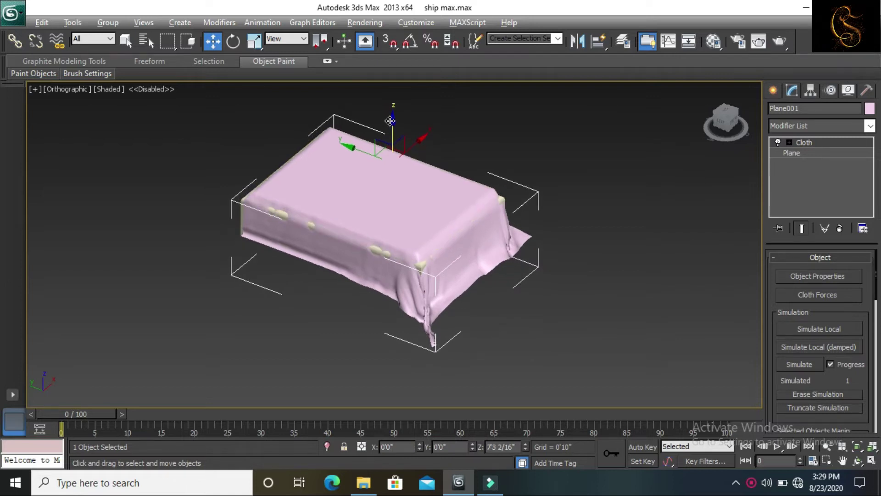
pyautogui.moveTo(417, 209)
pyautogui.keyDown('alt'); pyautogui.mouseDown(button='middle')
pyautogui.moveTo(352, 203)
pyautogui.moveTo(334, 186)
pyautogui.moveTo(436, 191)
pyautogui.moveTo(441, 202)
pyautogui.mouseUp(button='middle'); pyautogui.keyUp('alt')
# - Scale the draped sheet up to about 104% by 114%, orbiting between adjustments
pyautogui.click(254, 41)
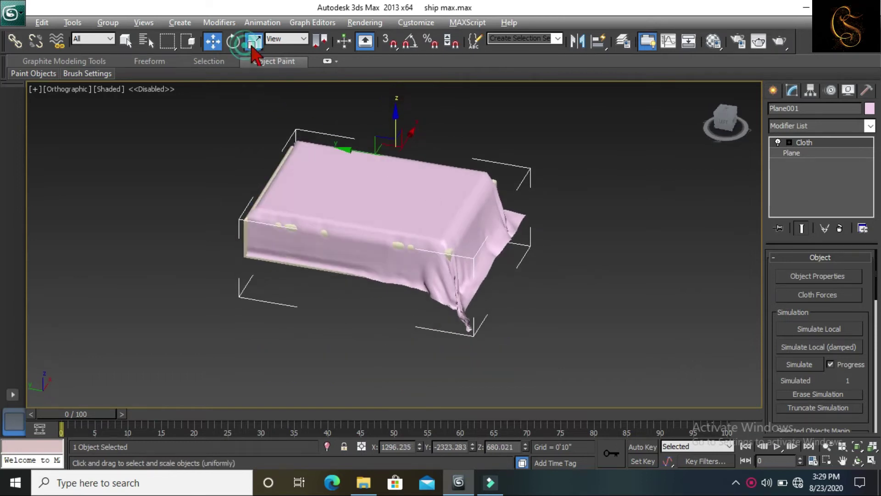
pyautogui.keyDown('alt'); pyautogui.moveTo(421, 164); pyautogui.dragTo(331, 174, button='middle'); pyautogui.keyUp('alt')
pyautogui.moveTo(328, 166); pyautogui.dragTo(260, 182)
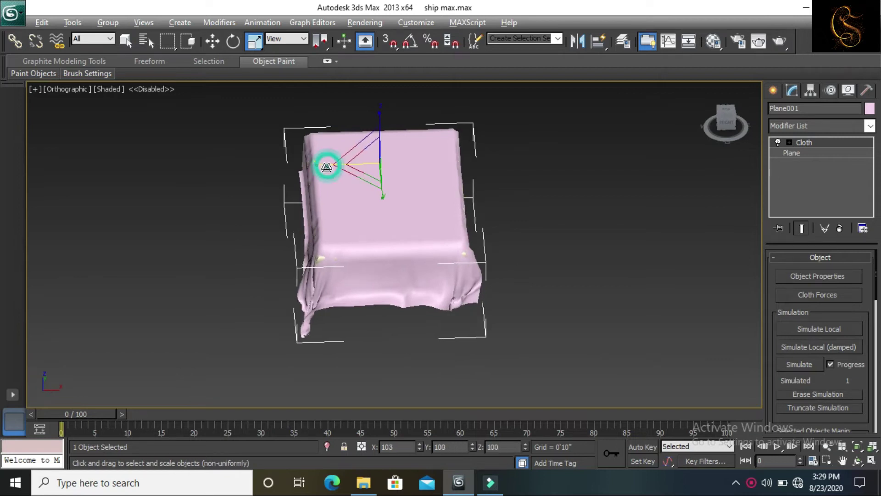
pyautogui.keyDown('alt'); pyautogui.moveTo(261, 181); pyautogui.dragTo(343, 191, button='middle'); pyautogui.keyUp('alt')
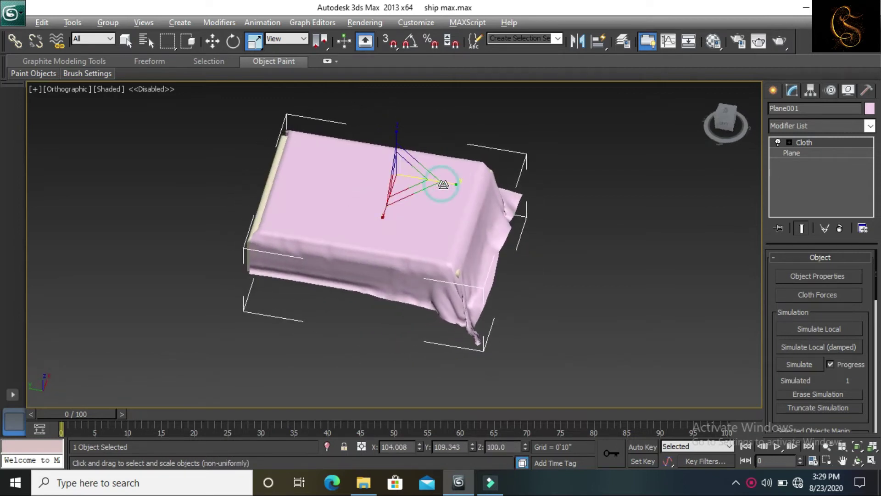
pyautogui.moveTo(442, 184); pyautogui.dragTo(443, 184)
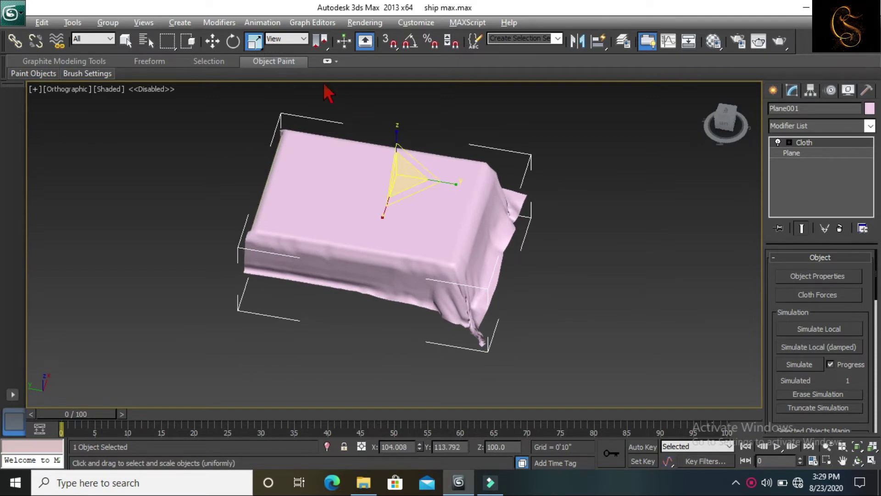
pyautogui.moveTo(286, 153)
pyautogui.keyDown('alt'); pyautogui.mouseDown(button='middle')
pyautogui.moveTo(248, 118)
pyautogui.moveTo(269, 158)
pyautogui.moveTo(307, 161)
pyautogui.moveTo(285, 130)
pyautogui.moveTo(249, 128)
pyautogui.mouseUp(button='middle'); pyautogui.keyUp('alt')
pyautogui.scroll(-2, 270, 159)
pyautogui.keyDown('alt'); pyautogui.moveTo(270, 161); pyautogui.dragTo(291, 197, button='middle'); pyautogui.keyUp('alt')
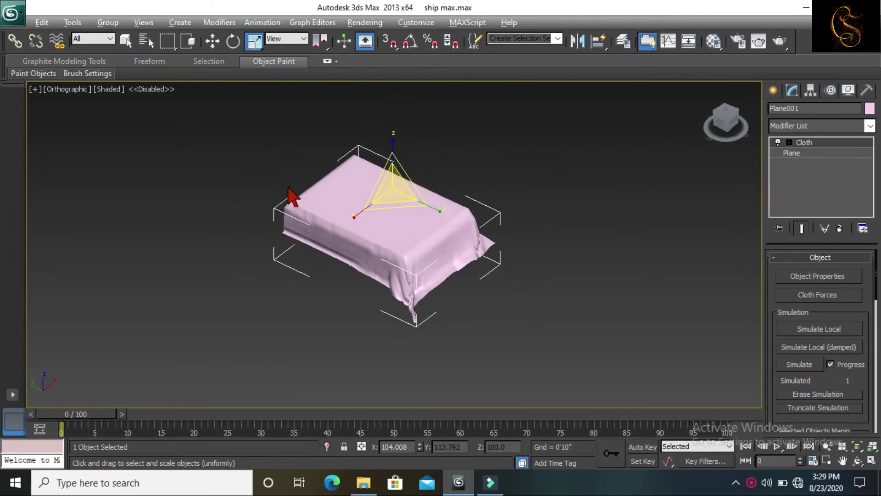
# - Draw a green box about 13'2" x 160'7" x 26'9" across the bed's head end
pyautogui.click(774, 93)
pyautogui.click(793, 173)
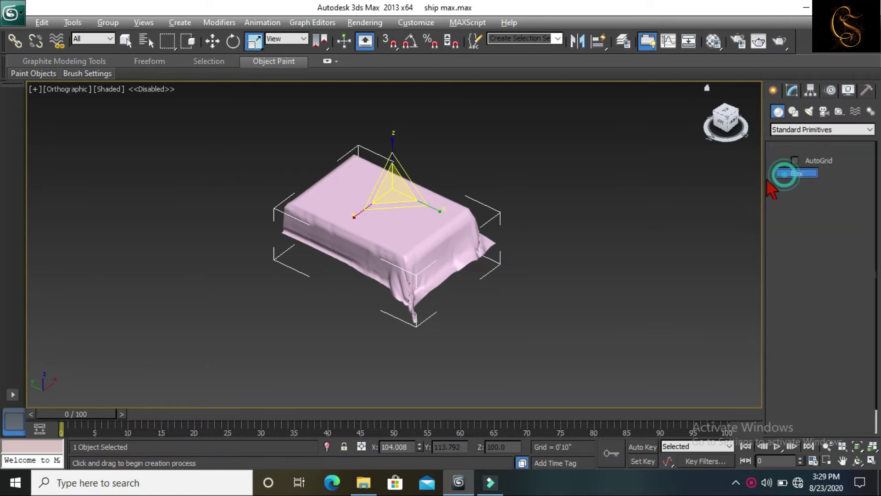
pyautogui.scroll(2, 328, 276)
pyautogui.moveTo(317, 289)
pyautogui.keyDown('alt'); pyautogui.mouseDown(button='middle')
pyautogui.moveTo(258, 340)
pyautogui.moveTo(218, 338)
pyautogui.moveTo(232, 342)
pyautogui.mouseUp(button='middle'); pyautogui.keyUp('alt')
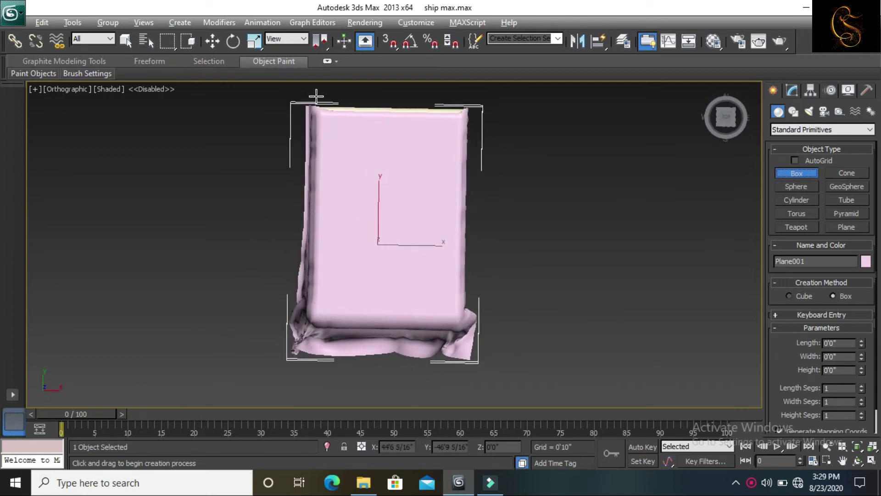
pyautogui.moveTo(314, 95); pyautogui.dragTo(483, 110)
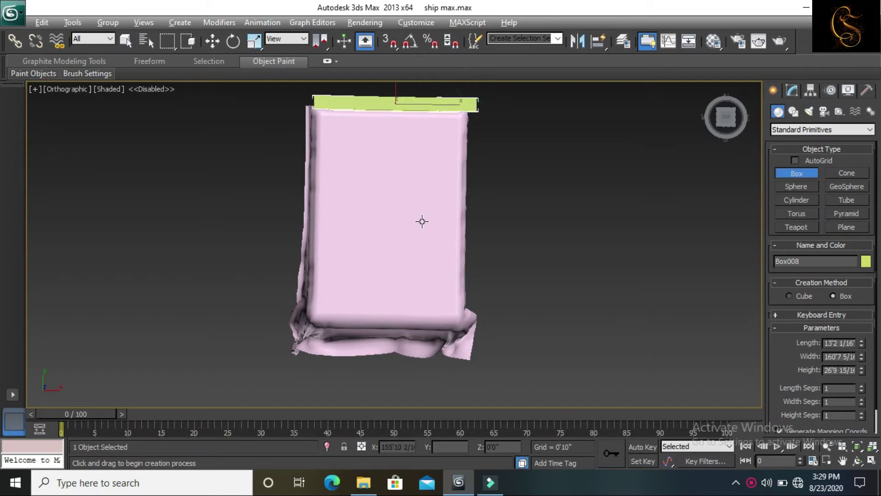
pyautogui.moveTo(395, 214)
pyautogui.keyDown('alt'); pyautogui.mouseDown(button='middle')
pyautogui.moveTo(446, 155)
pyautogui.moveTo(328, 234)
pyautogui.mouseUp(button='middle'); pyautogui.keyUp('alt')
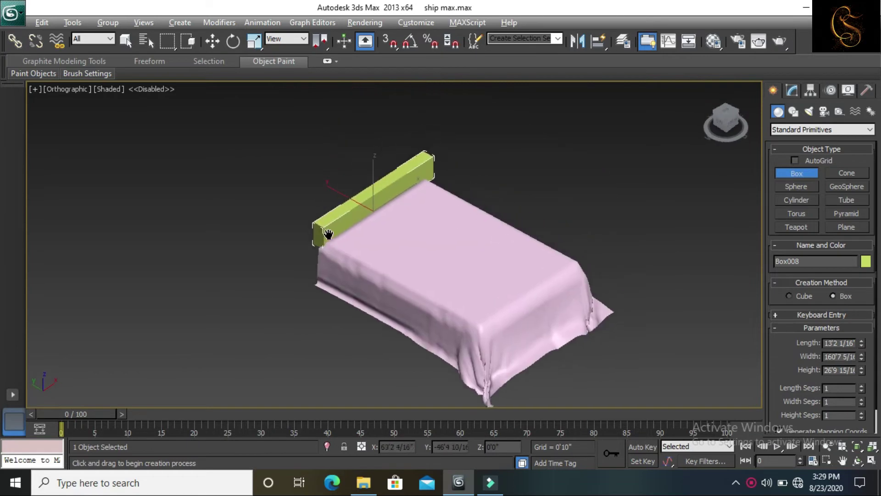
# - Stretch the green box taller and lower it toward the bed
pyautogui.click(213, 42)
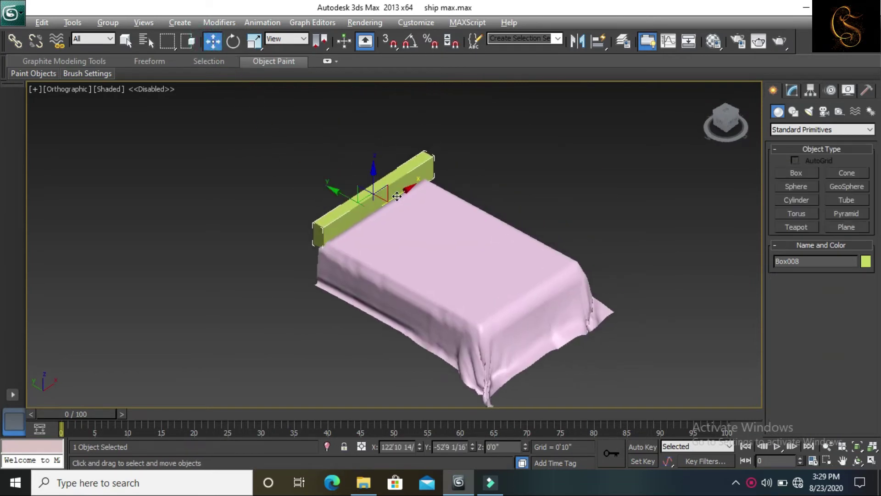
pyautogui.moveTo(397, 196); pyautogui.dragTo(395, 199)
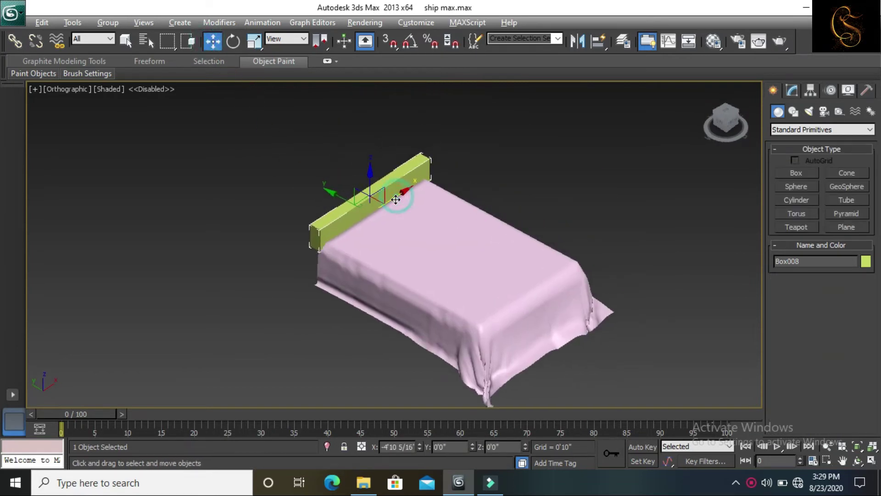
pyautogui.click(254, 42)
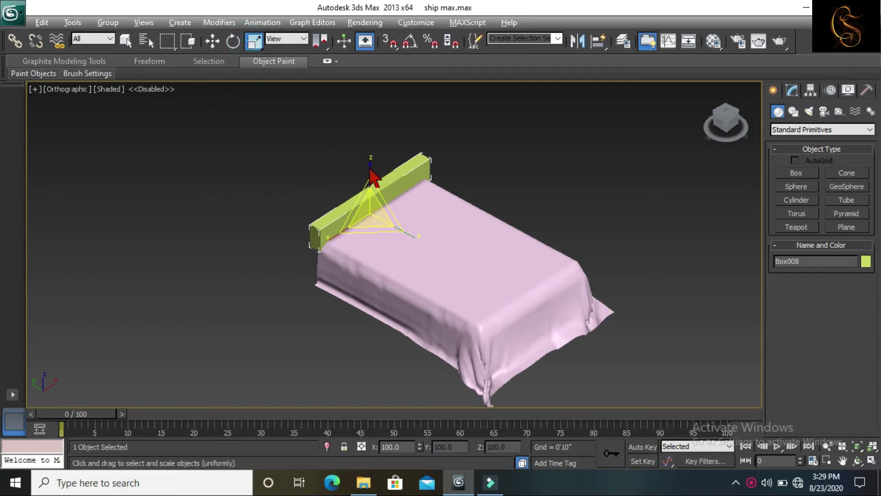
pyautogui.moveTo(366, 175); pyautogui.dragTo(354, 122)
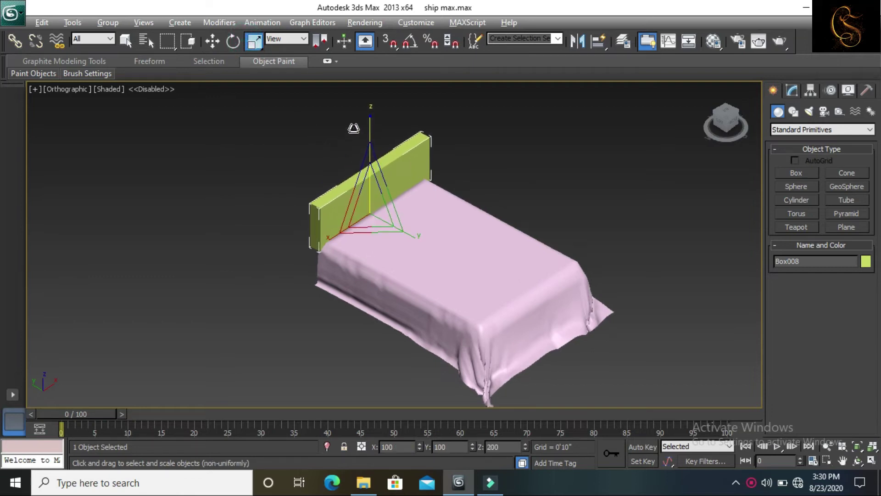
pyautogui.click(212, 41)
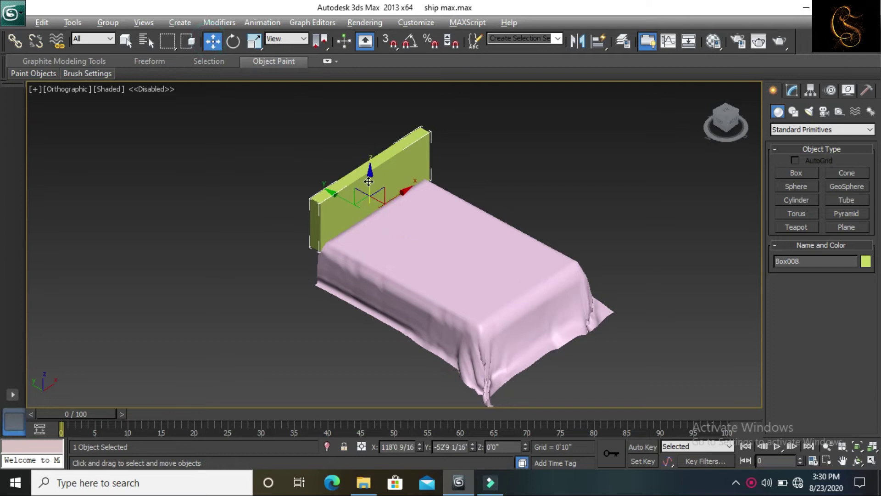
pyautogui.moveTo(368, 181); pyautogui.dragTo(364, 209)
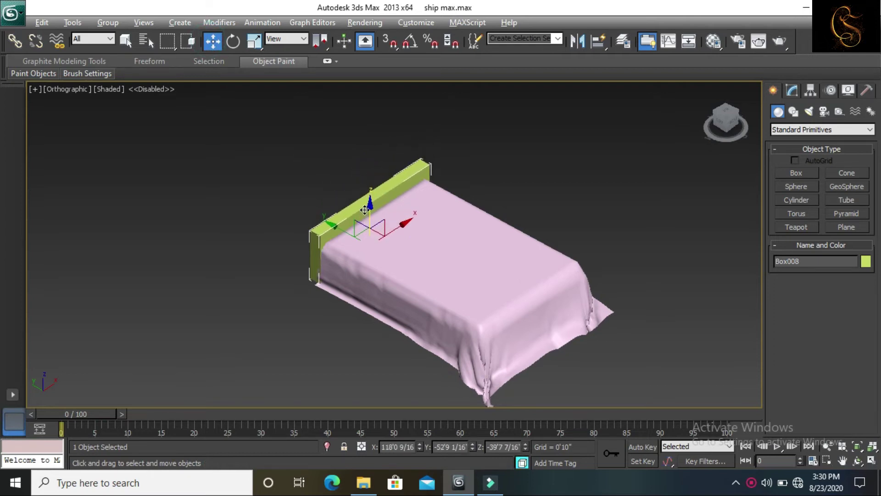
# - Enlarge and widen the box, align it to the bed's centre, and slide it toward the head
pyautogui.click(252, 41)
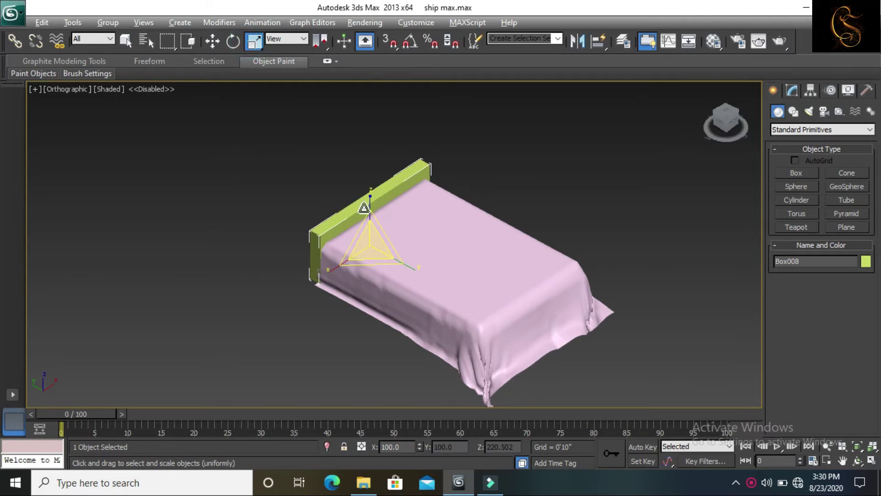
pyautogui.moveTo(363, 208); pyautogui.dragTo(360, 196)
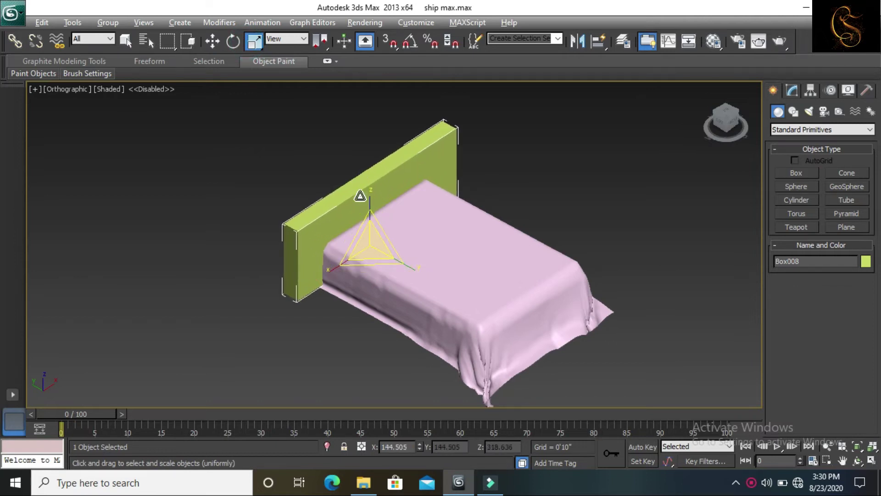
pyautogui.moveTo(334, 269); pyautogui.dragTo(348, 261)
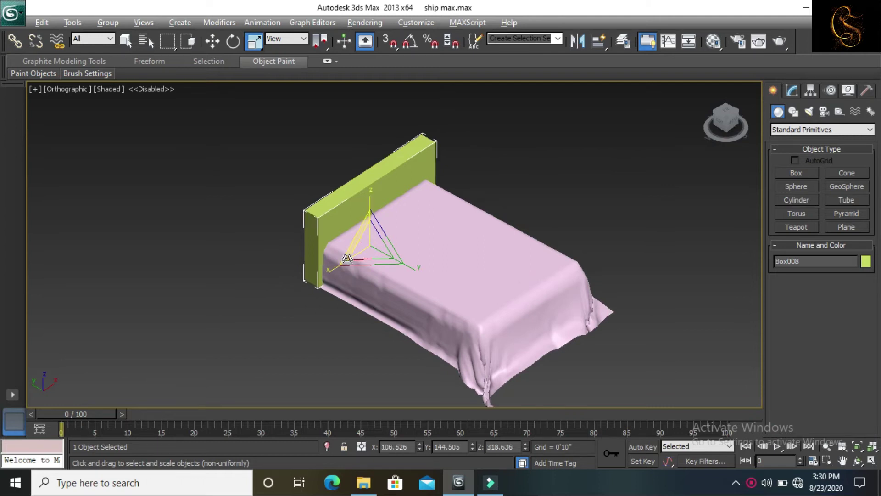
pyautogui.hotkey('alt', 'a')
pyautogui.click(429, 261)
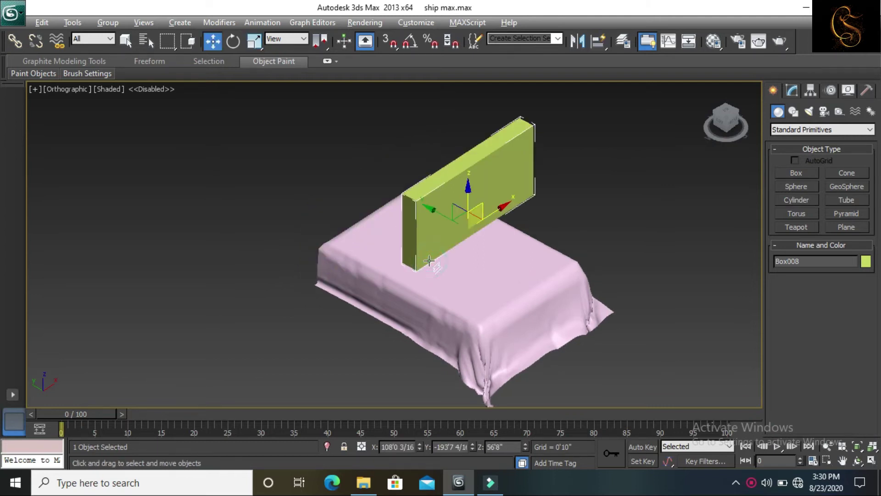
pyautogui.moveTo(435, 215); pyautogui.dragTo(348, 187)
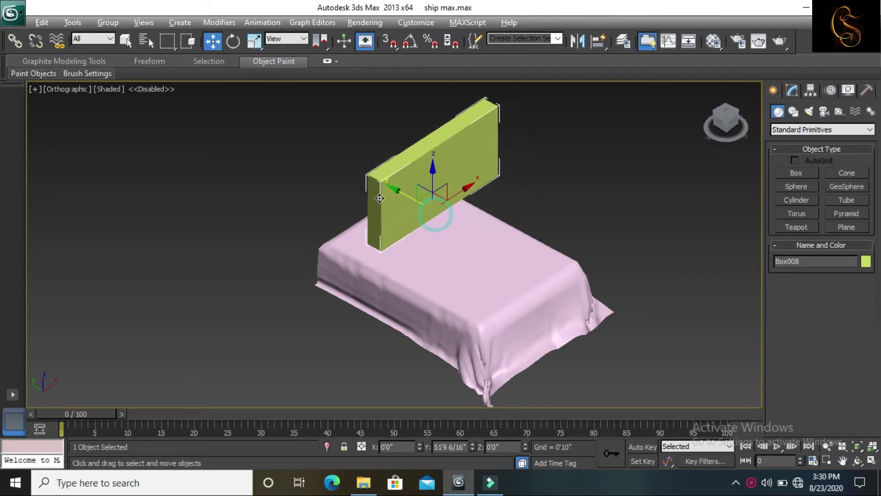
pyautogui.keyDown('alt'); pyautogui.moveTo(348, 188); pyautogui.dragTo(337, 238, button='middle'); pyautogui.keyUp('alt')
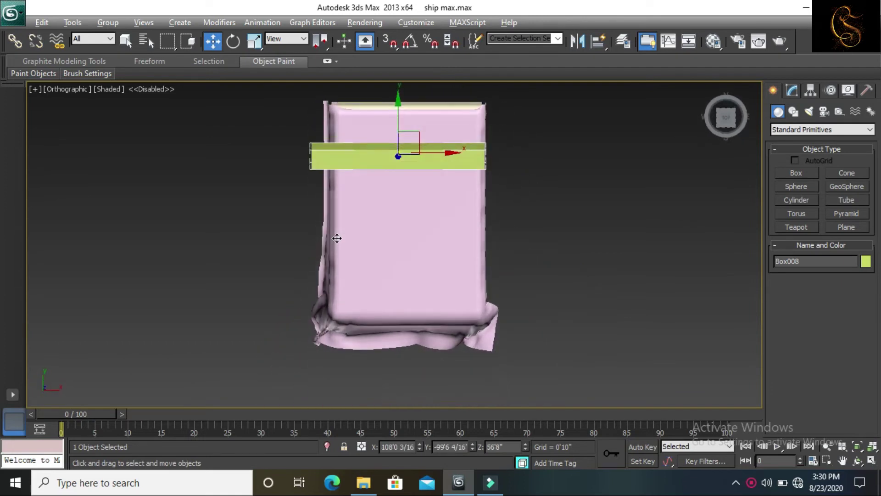
# - Realign the box to the bed, move it to the head edge, and narrow it to the bed's width
pyautogui.hotkey('alt', 'a')
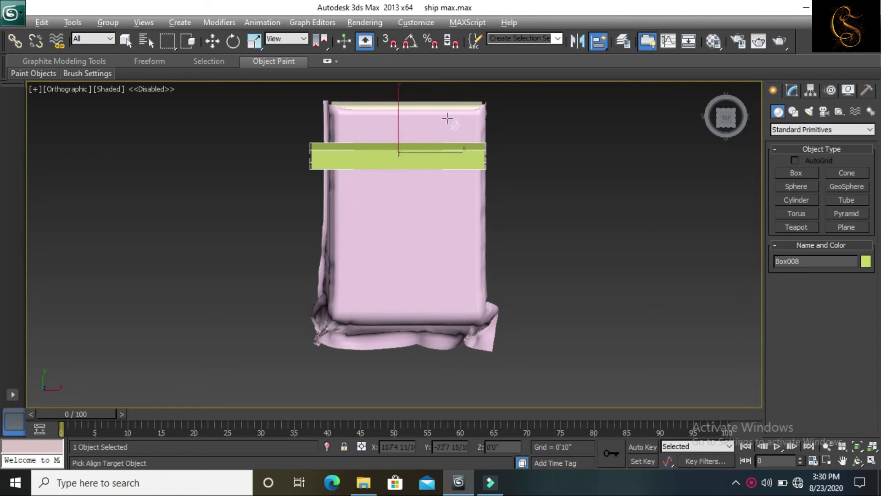
pyautogui.click(439, 107)
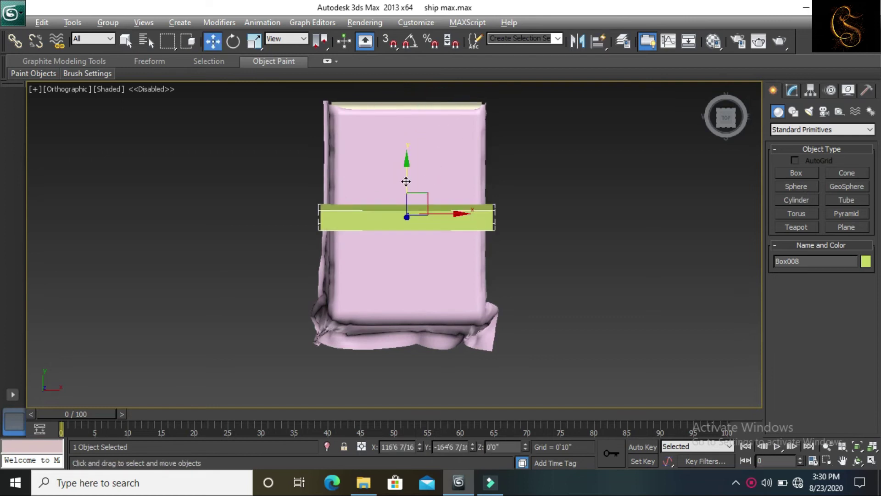
pyautogui.moveTo(405, 182); pyautogui.dragTo(407, 55)
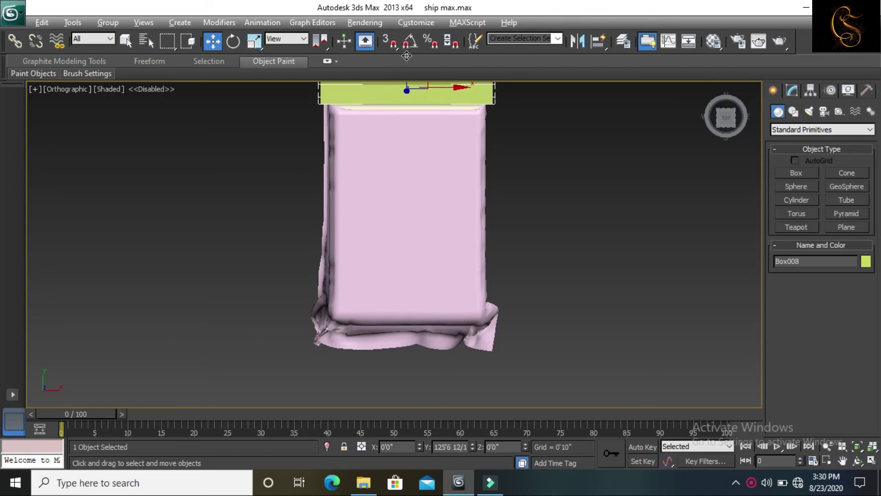
pyautogui.click(257, 41)
pyautogui.moveTo(450, 157); pyautogui.dragTo(426, 238, button='middle')
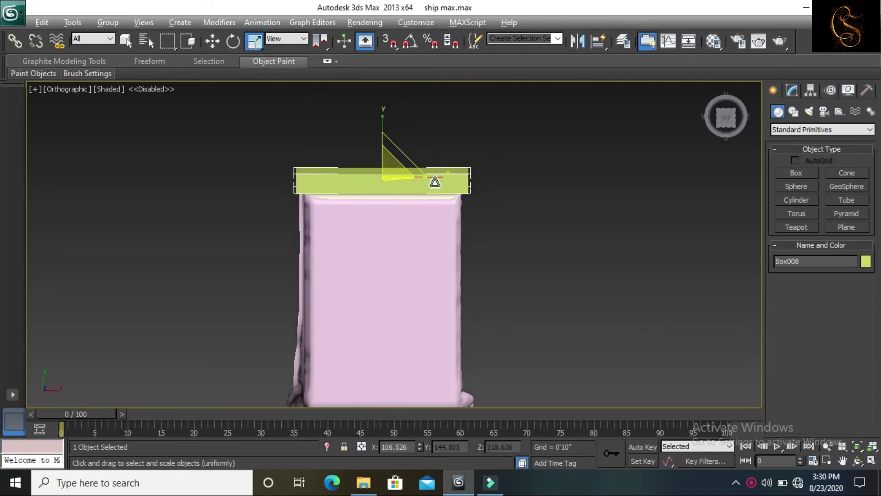
pyautogui.moveTo(434, 181); pyautogui.dragTo(432, 180)
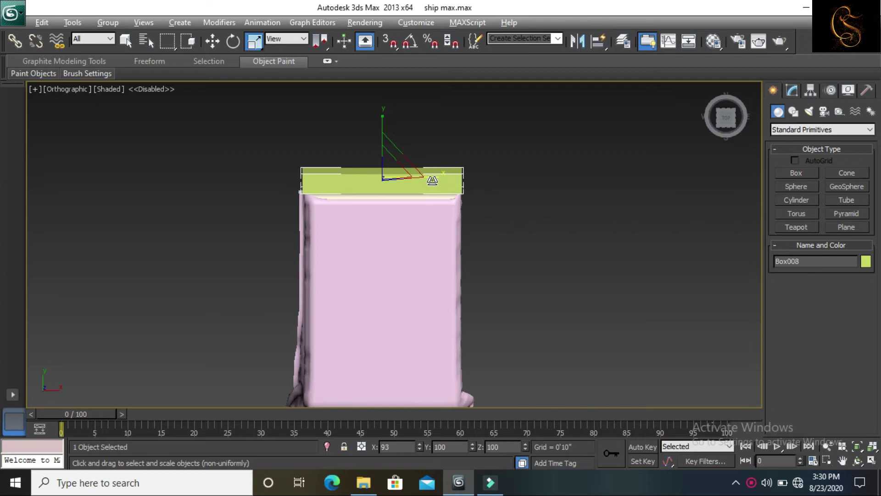
# - Lower the headboard to the floor against the bed's end, then raise it slightly
pyautogui.click(212, 42)
pyautogui.keyDown('alt'); pyautogui.moveTo(214, 211); pyautogui.dragTo(323, 159, button='middle'); pyautogui.keyUp('alt')
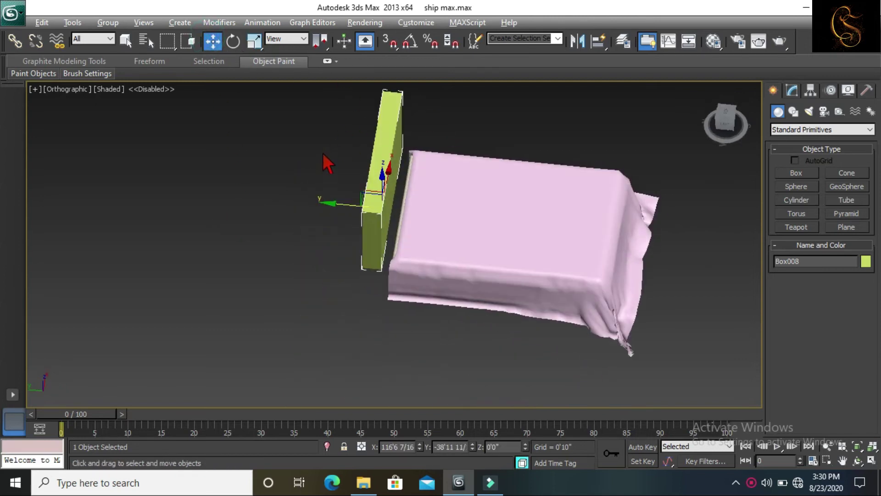
pyautogui.moveTo(381, 175); pyautogui.dragTo(377, 222)
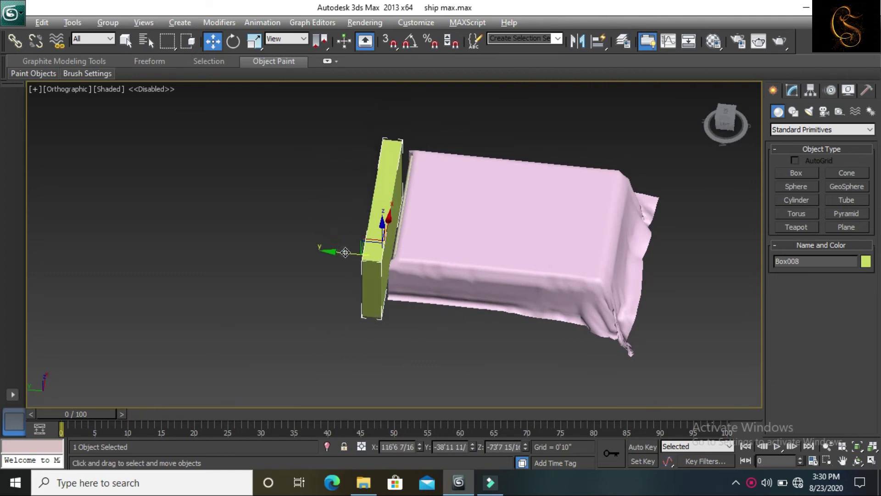
pyautogui.moveTo(346, 252); pyautogui.dragTo(353, 254)
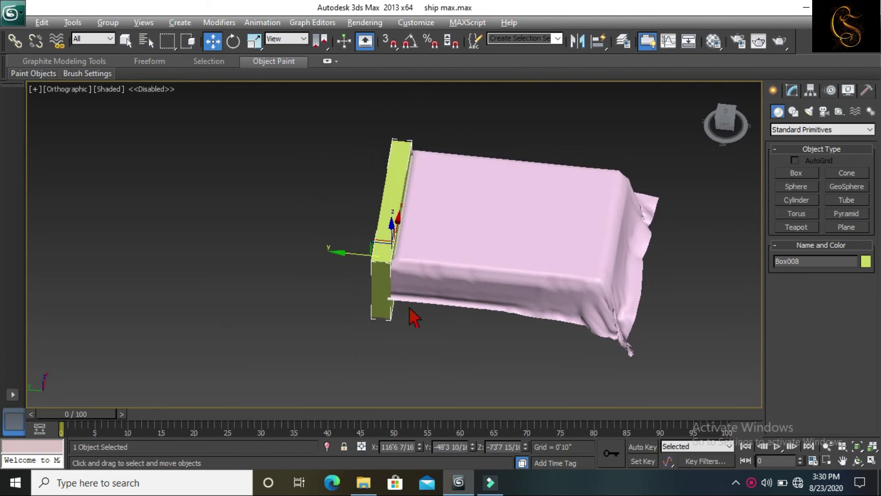
pyautogui.keyDown('alt'); pyautogui.moveTo(409, 306); pyautogui.dragTo(422, 260, button='middle'); pyautogui.keyUp('alt')
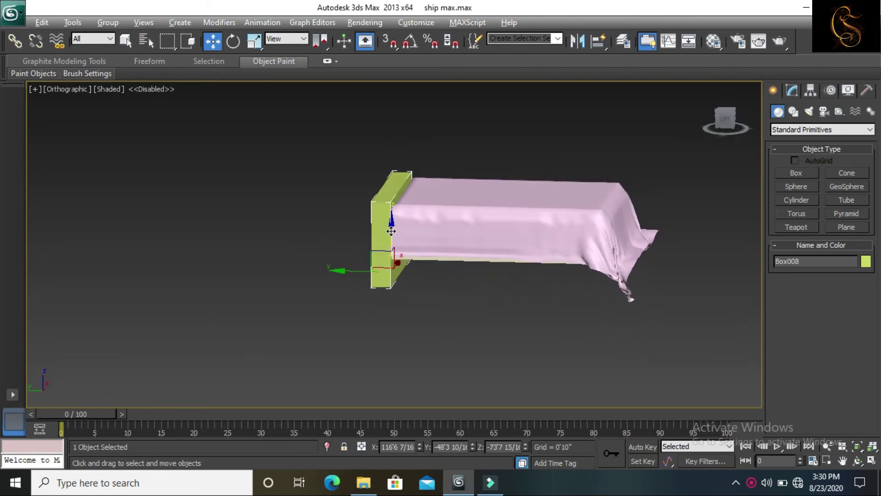
pyautogui.moveTo(391, 230); pyautogui.dragTo(391, 203)
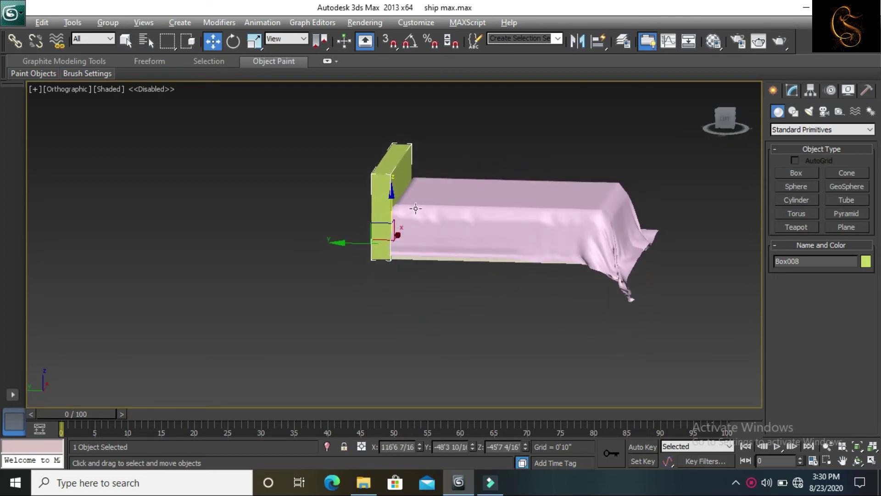
pyautogui.moveTo(415, 209)
pyautogui.keyDown('alt'); pyautogui.mouseDown(button='middle')
pyautogui.moveTo(369, 223)
pyautogui.moveTo(354, 216)
pyautogui.mouseUp(button='middle'); pyautogui.keyUp('alt')
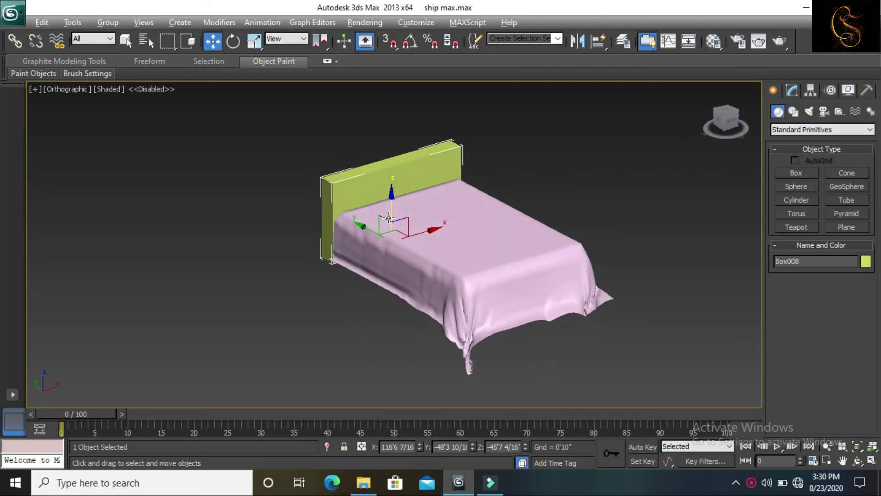
# - Make the headboard slightly thinner and push it closer against the bed
pyautogui.click(261, 38)
pyautogui.moveTo(423, 258); pyautogui.dragTo(417, 259)
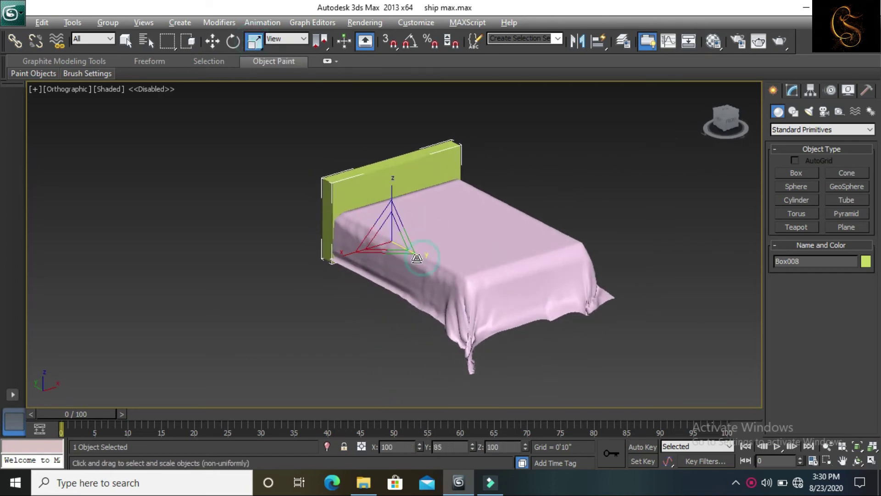
pyautogui.moveTo(413, 258)
pyautogui.keyDown('alt'); pyautogui.mouseDown(button='middle')
pyautogui.moveTo(374, 256)
pyautogui.moveTo(399, 252)
pyautogui.mouseUp(button='middle'); pyautogui.keyUp('alt')
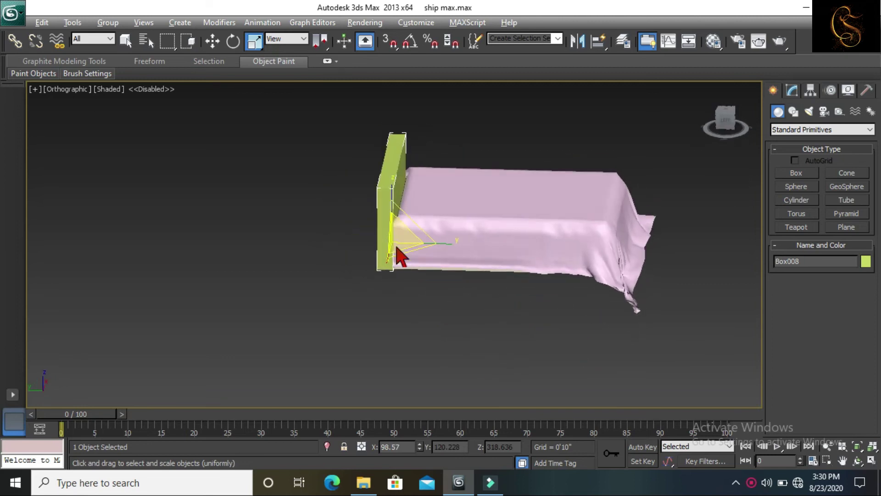
pyautogui.click(211, 40)
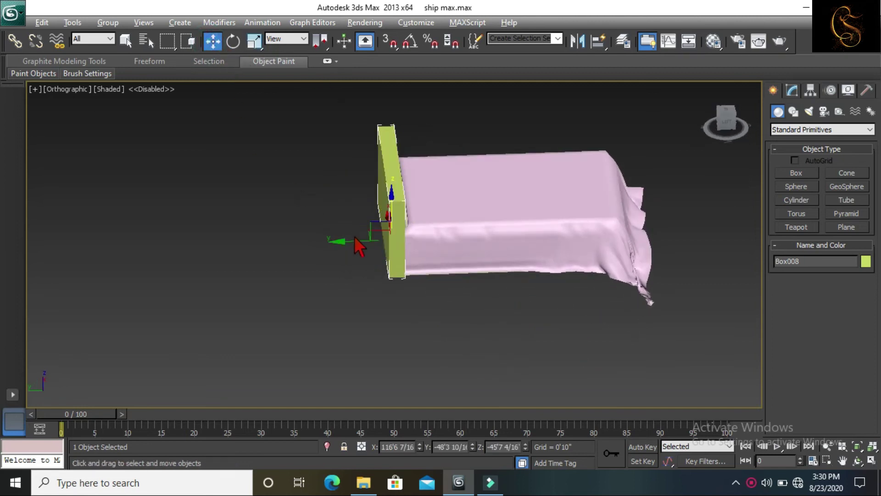
pyautogui.moveTo(346, 239); pyautogui.dragTo(352, 240)
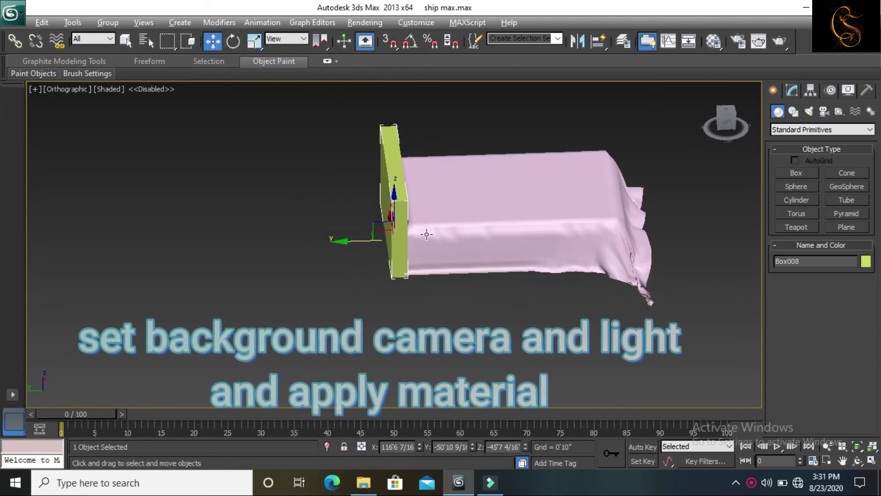
# - Slide the Box008 headboard slightly along Y to about -50'10 9/16", snug against the draped bed
pyautogui.keyDown('alt'); pyautogui.moveTo(352, 240); pyautogui.dragTo(370, 225, button='middle'); pyautogui.keyUp('alt')
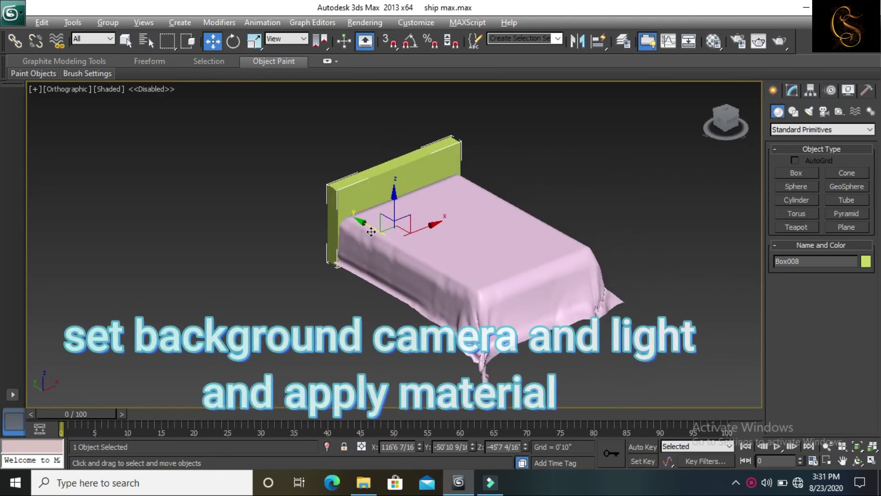
pyautogui.moveTo(369, 226); pyautogui.dragTo(369, 225)
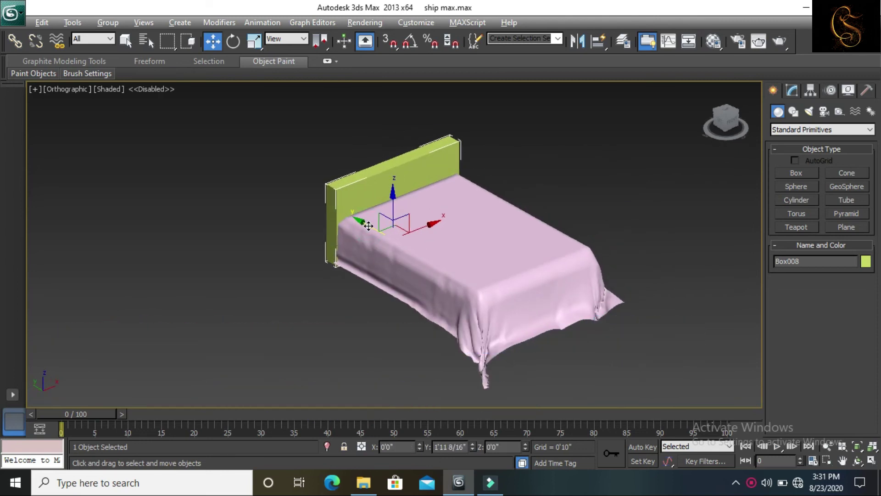